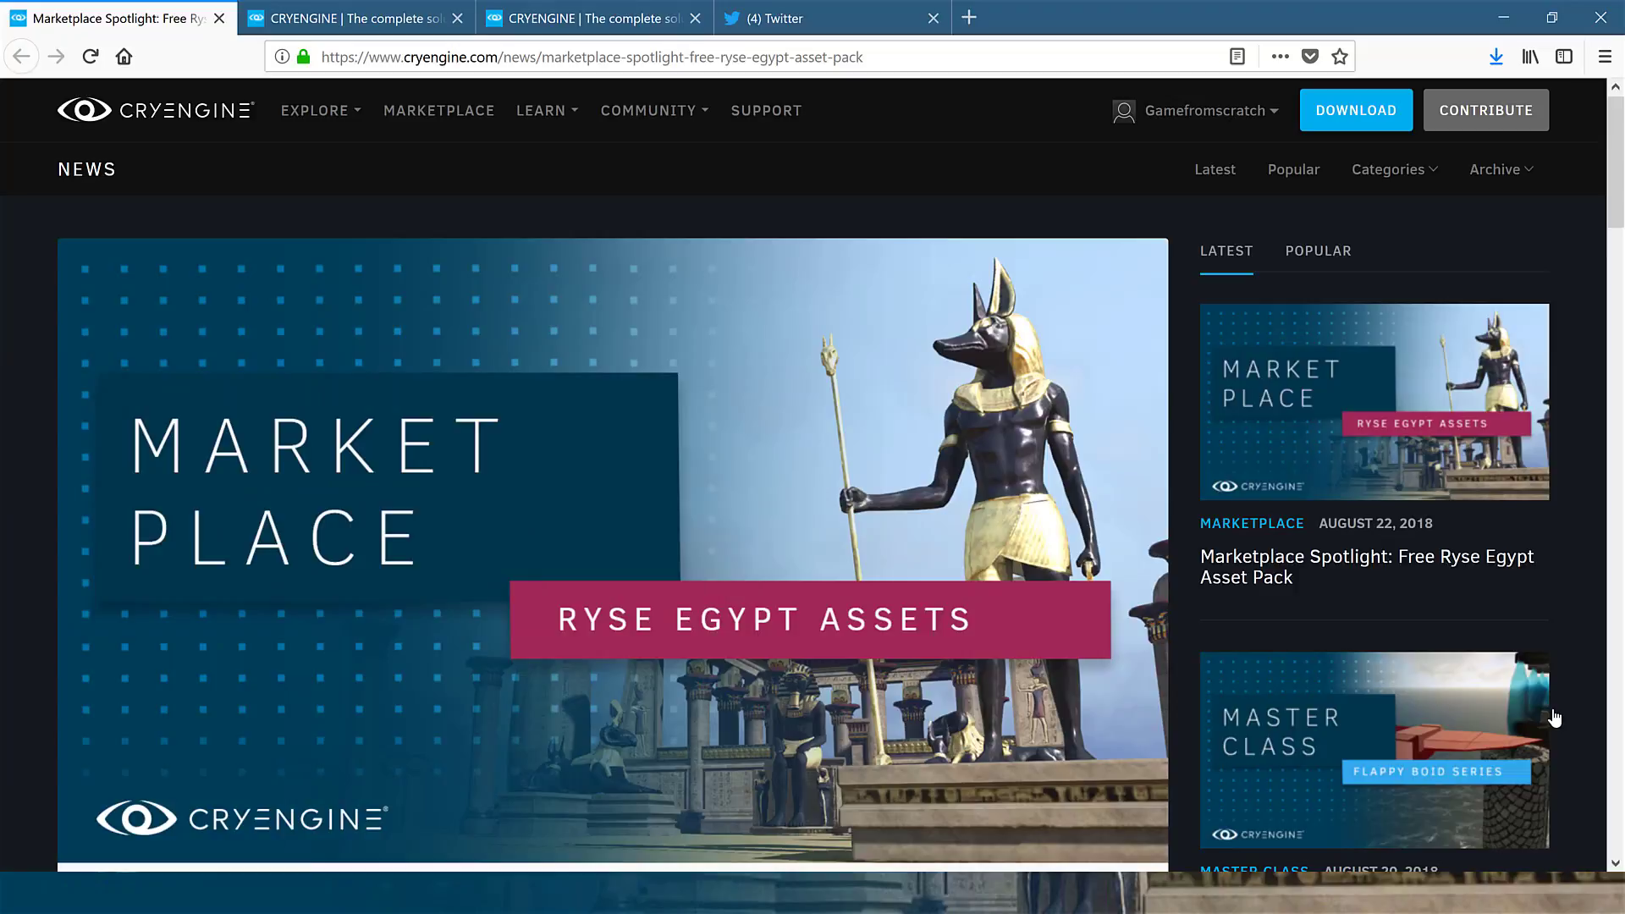
Step: Switch to CRYENGINE Sandbox and fly through the ryse_egypt level to examine the temple, its jackal statues and the pyramid
key(alt+Tab)
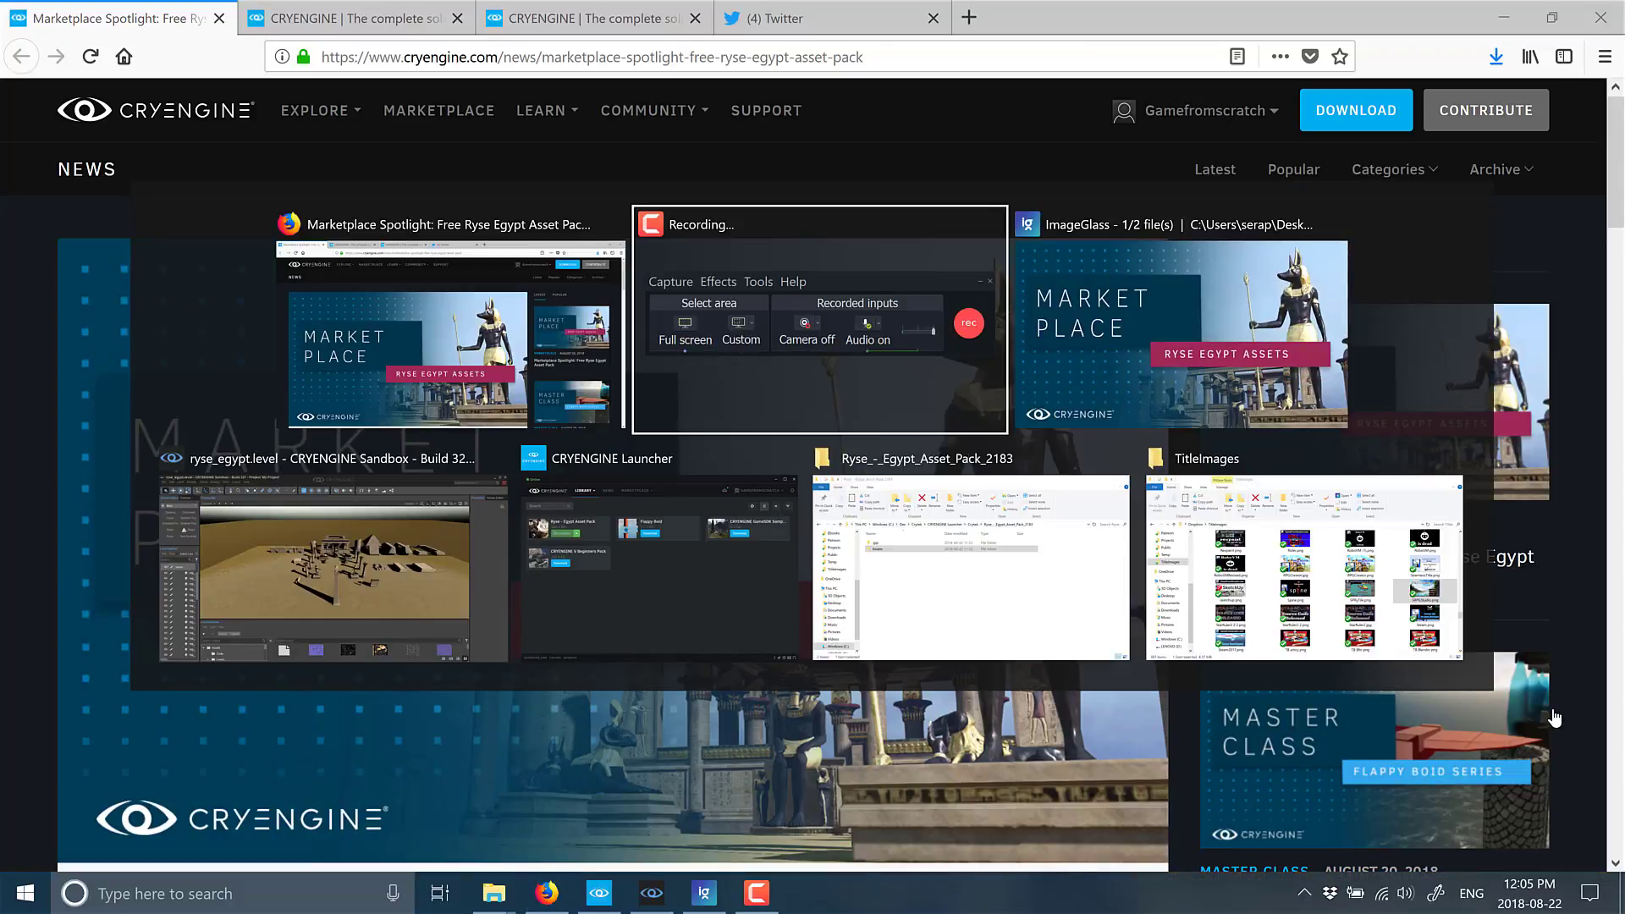
key(Tab)
key(Tab)
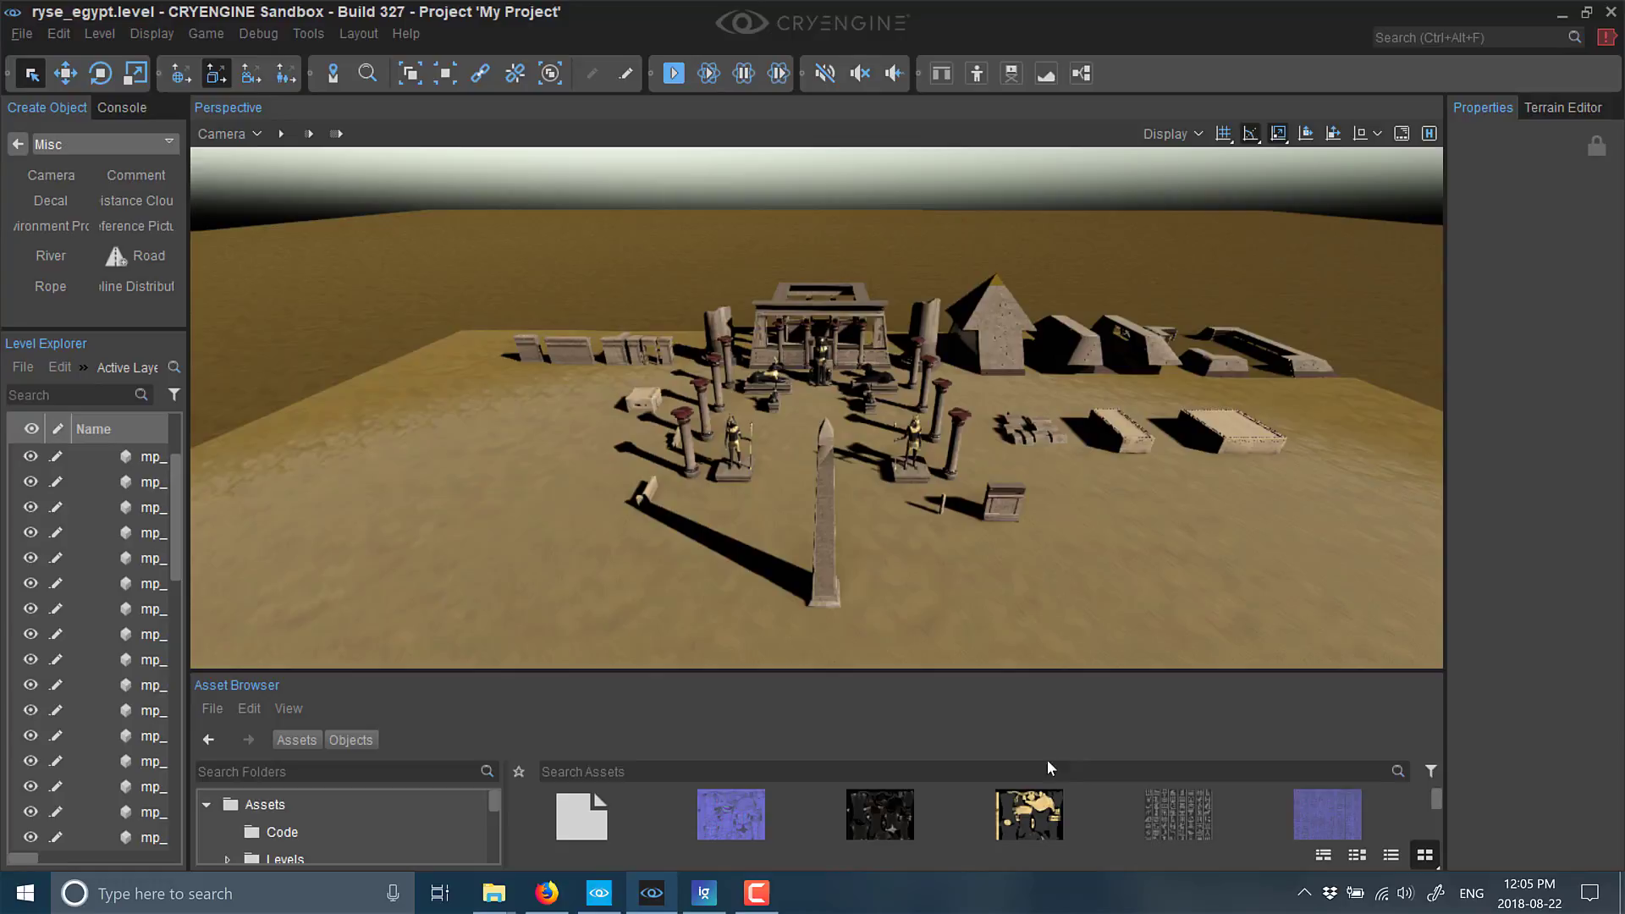
key(w)
right_drag(887, 467, 887, 467)
key(a)
scroll(817, 407, up, 3)
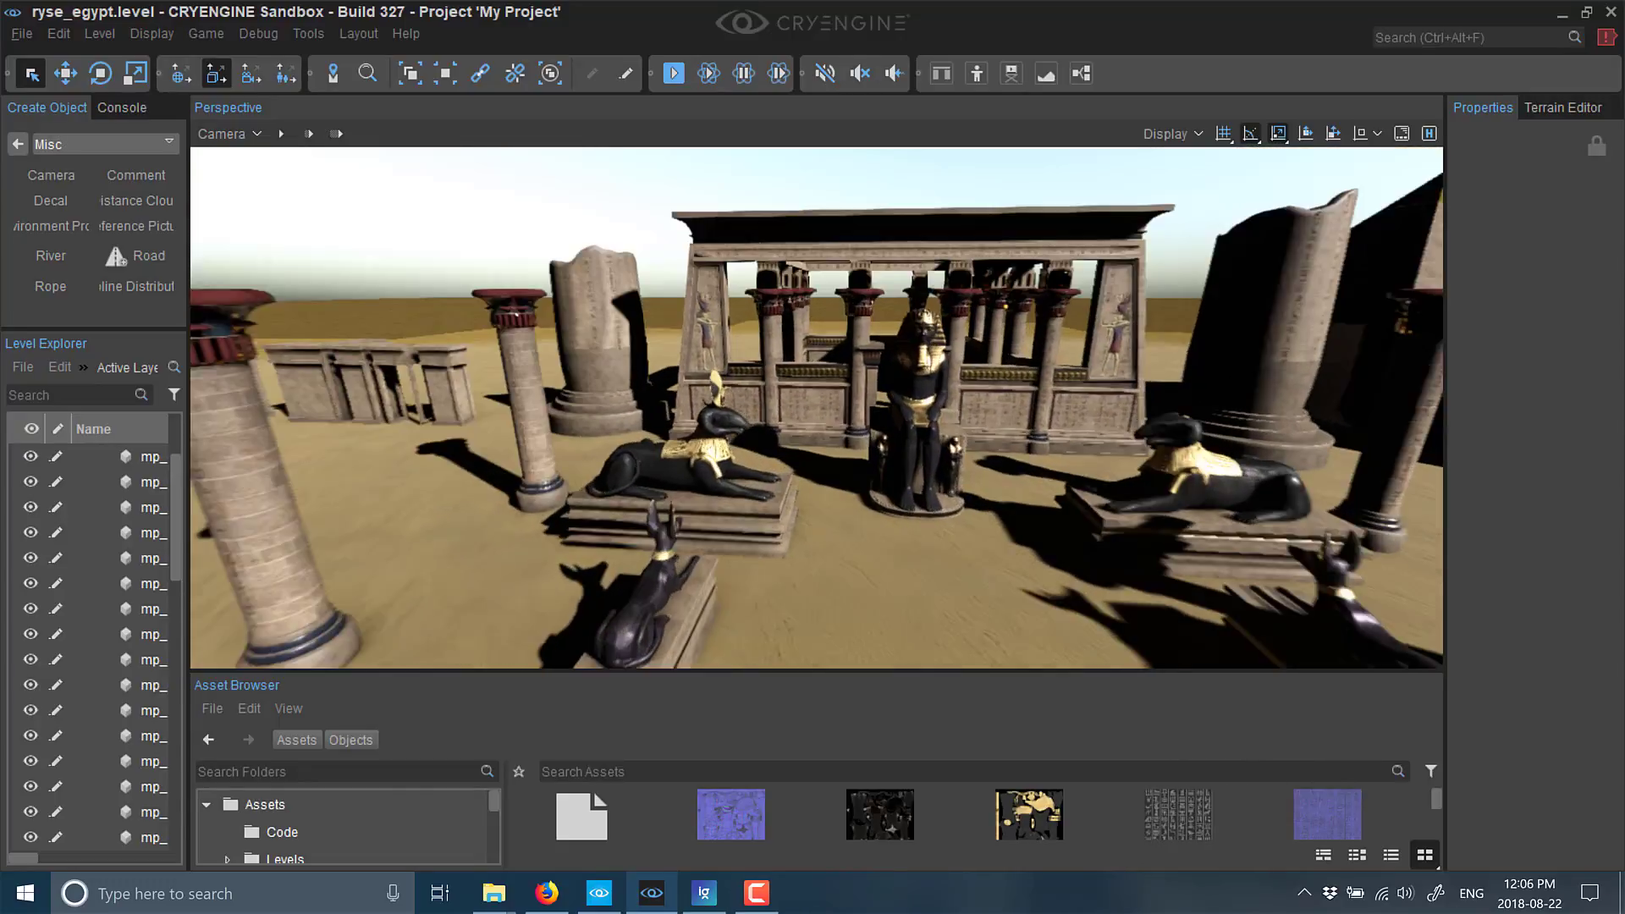
scroll(817, 406, up, 3)
key(w)
right_drag(886, 467, 897, 416)
key(w)
key(w)
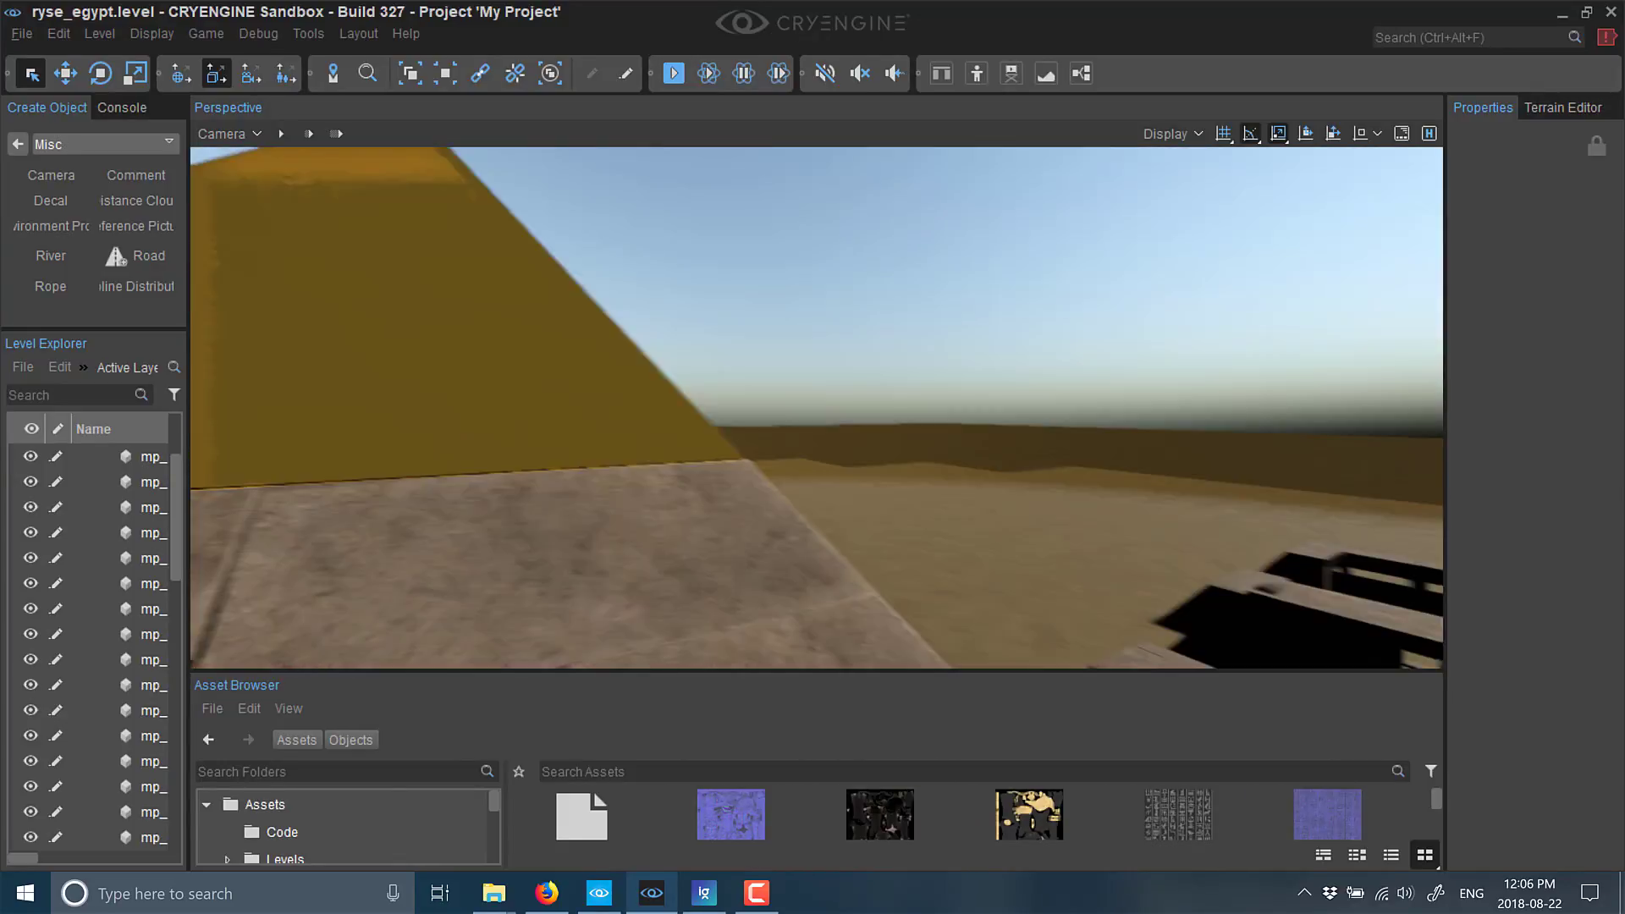
Step: Fly past the pyramid and around the outlying houses to examine the buildings, columns and obelisk from ground level
key(w)
right_drag(815, 407, 643, 291)
key(w)
key(s)
key(w)
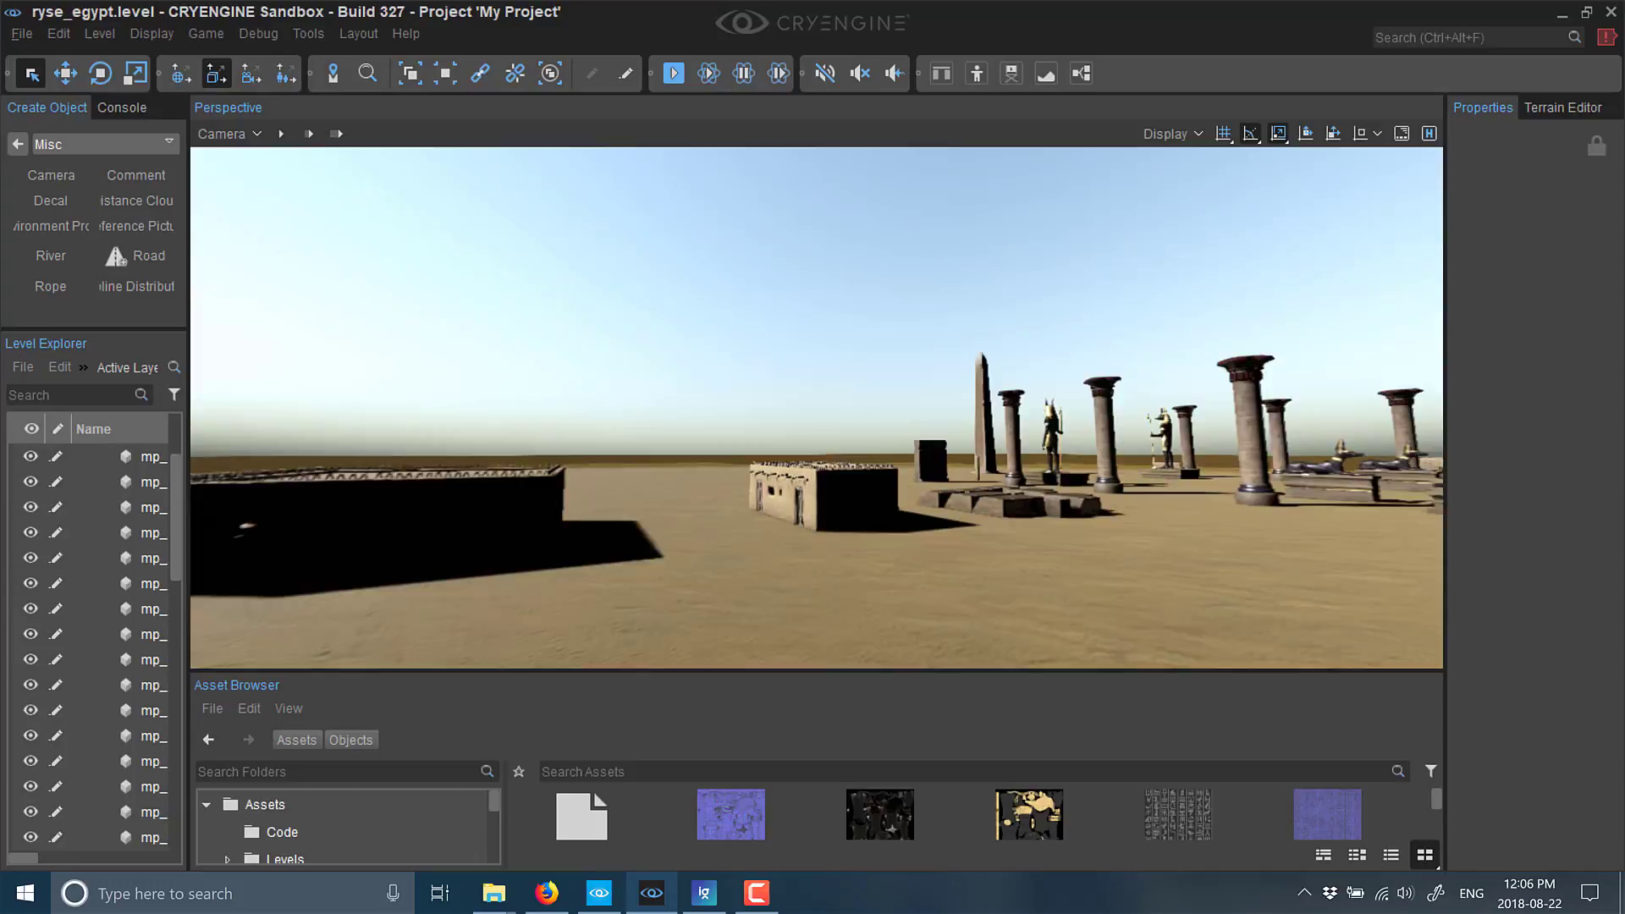
key(w)
right_drag(816, 407, 939, 404)
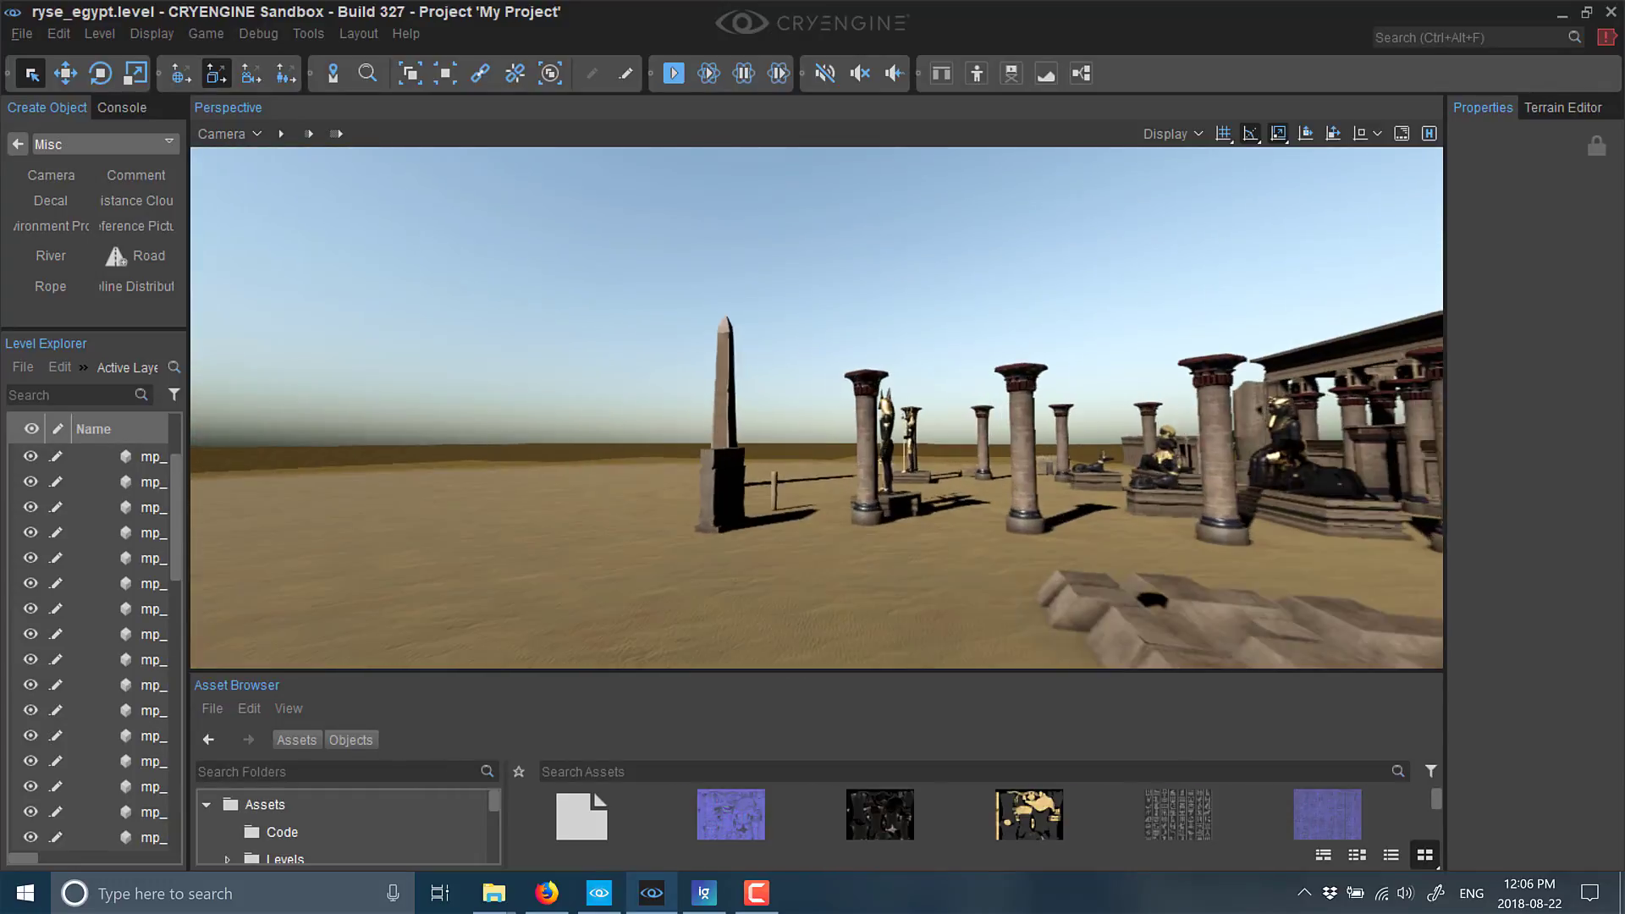
Step: Fly up to the standing Anubis statue and examine its staff, collar and gold headdress from close up
key(w)
right_drag(815, 407, 888, 322)
key(s)
key(w)
key(w)
key(a)
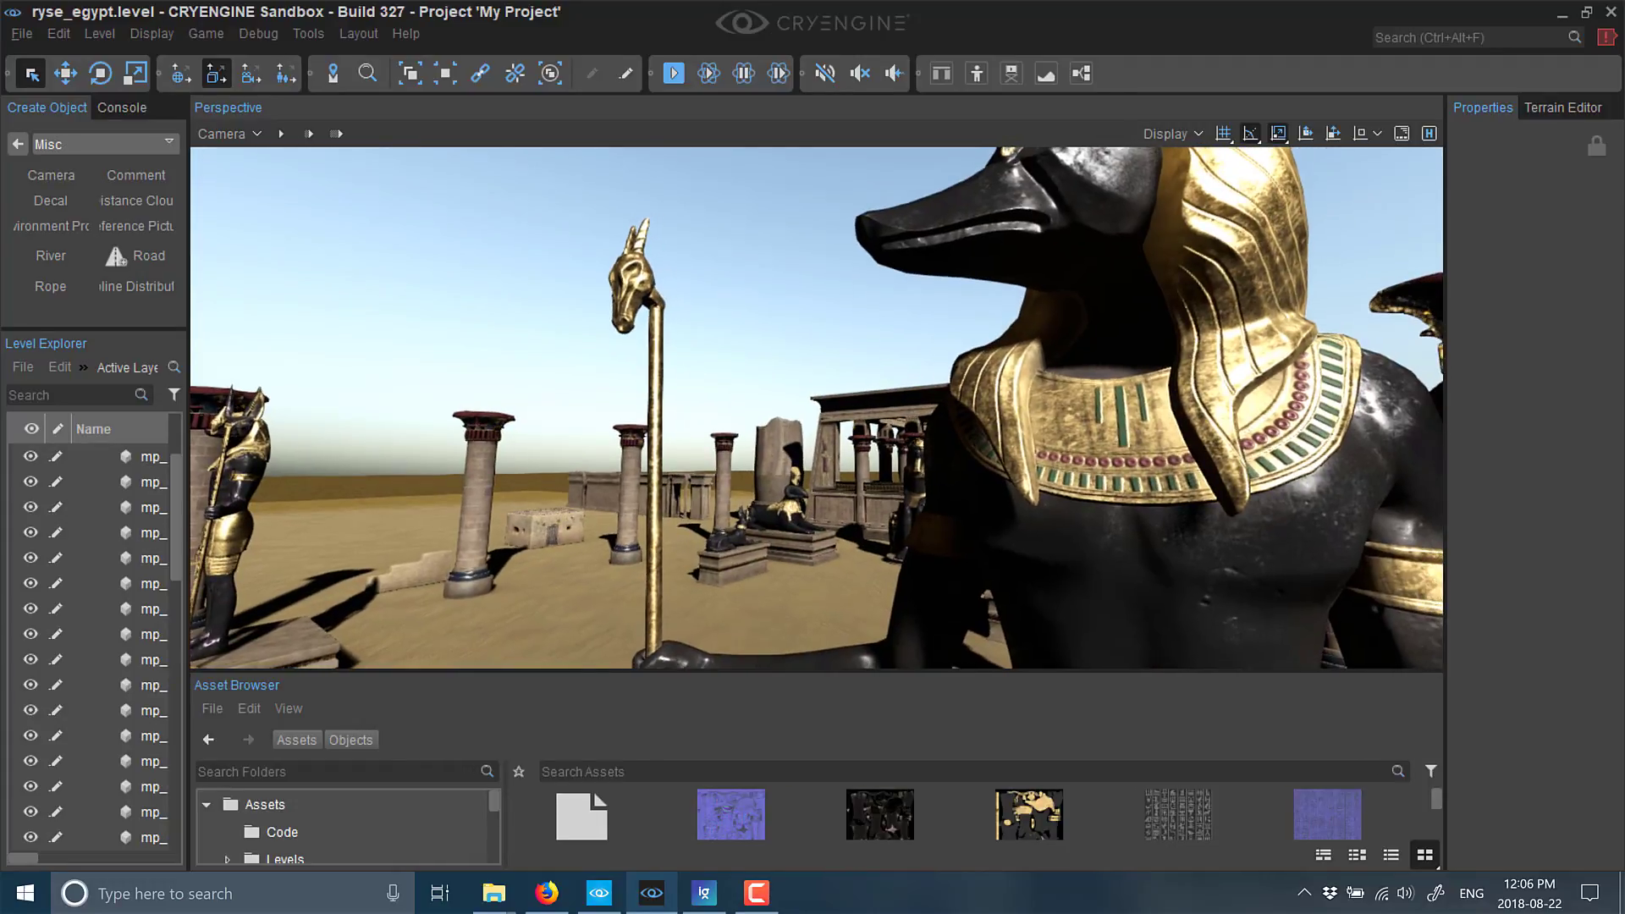
middle_drag(816, 407, 930, 355)
Step: Back away from the Anubis statue and frame the whole temple with its surrounding columns and statues
key(w)
right_drag(815, 407, 787, 415)
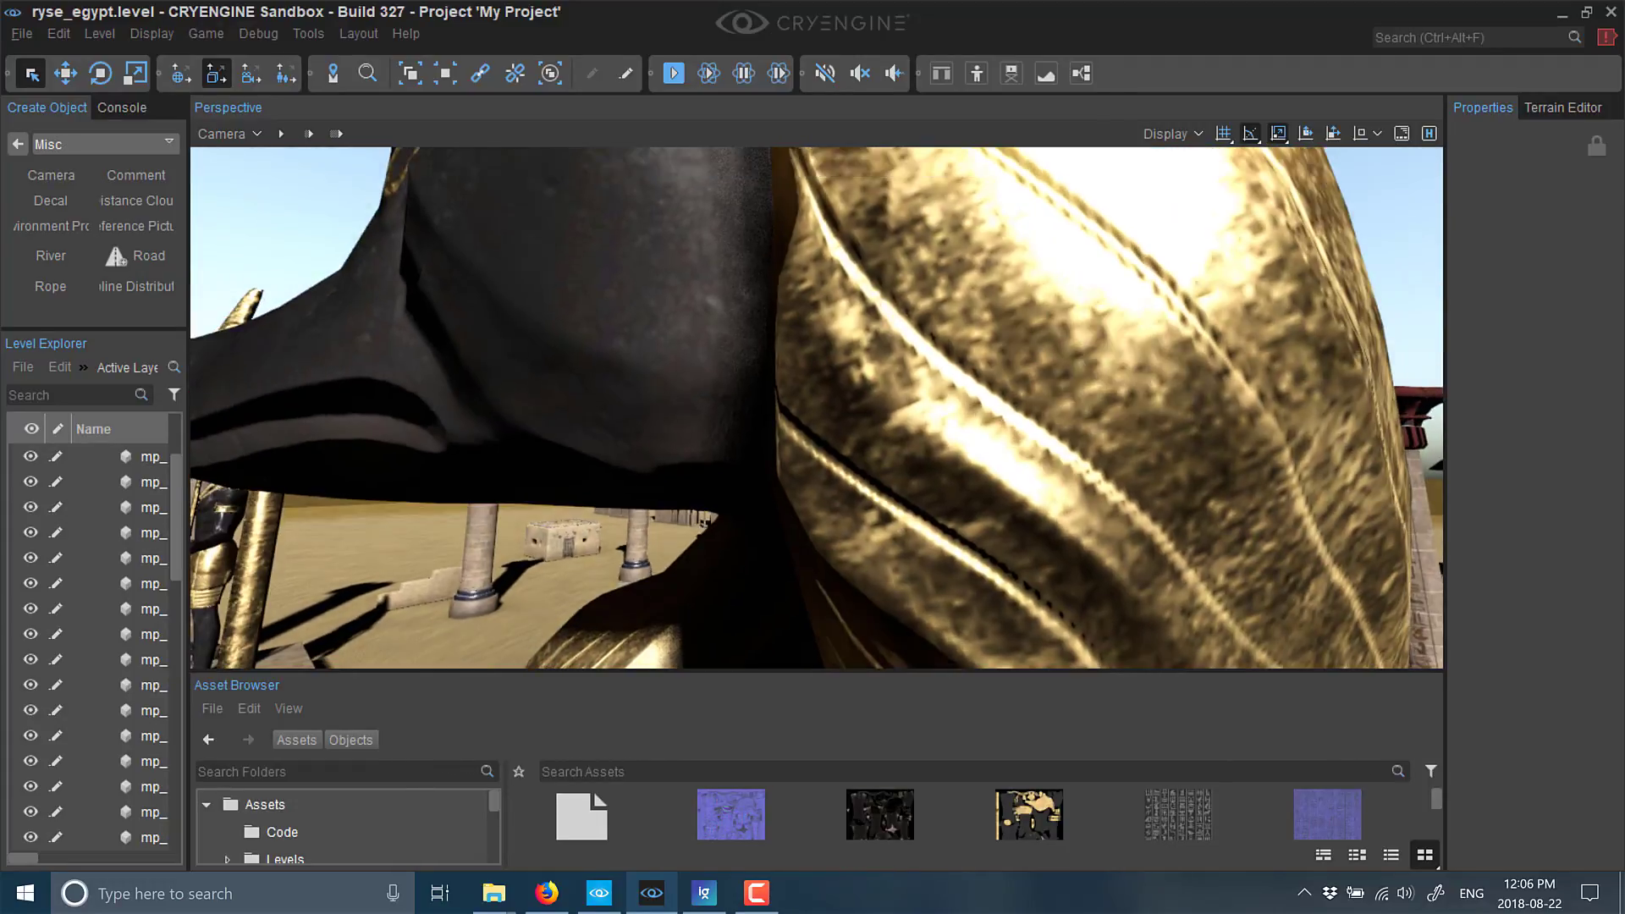
middle_drag(816, 407, 816, 448)
key(s)
key(s)
right_drag(816, 407, 643, 407)
key(w)
right_drag(816, 407, 1058, 469)
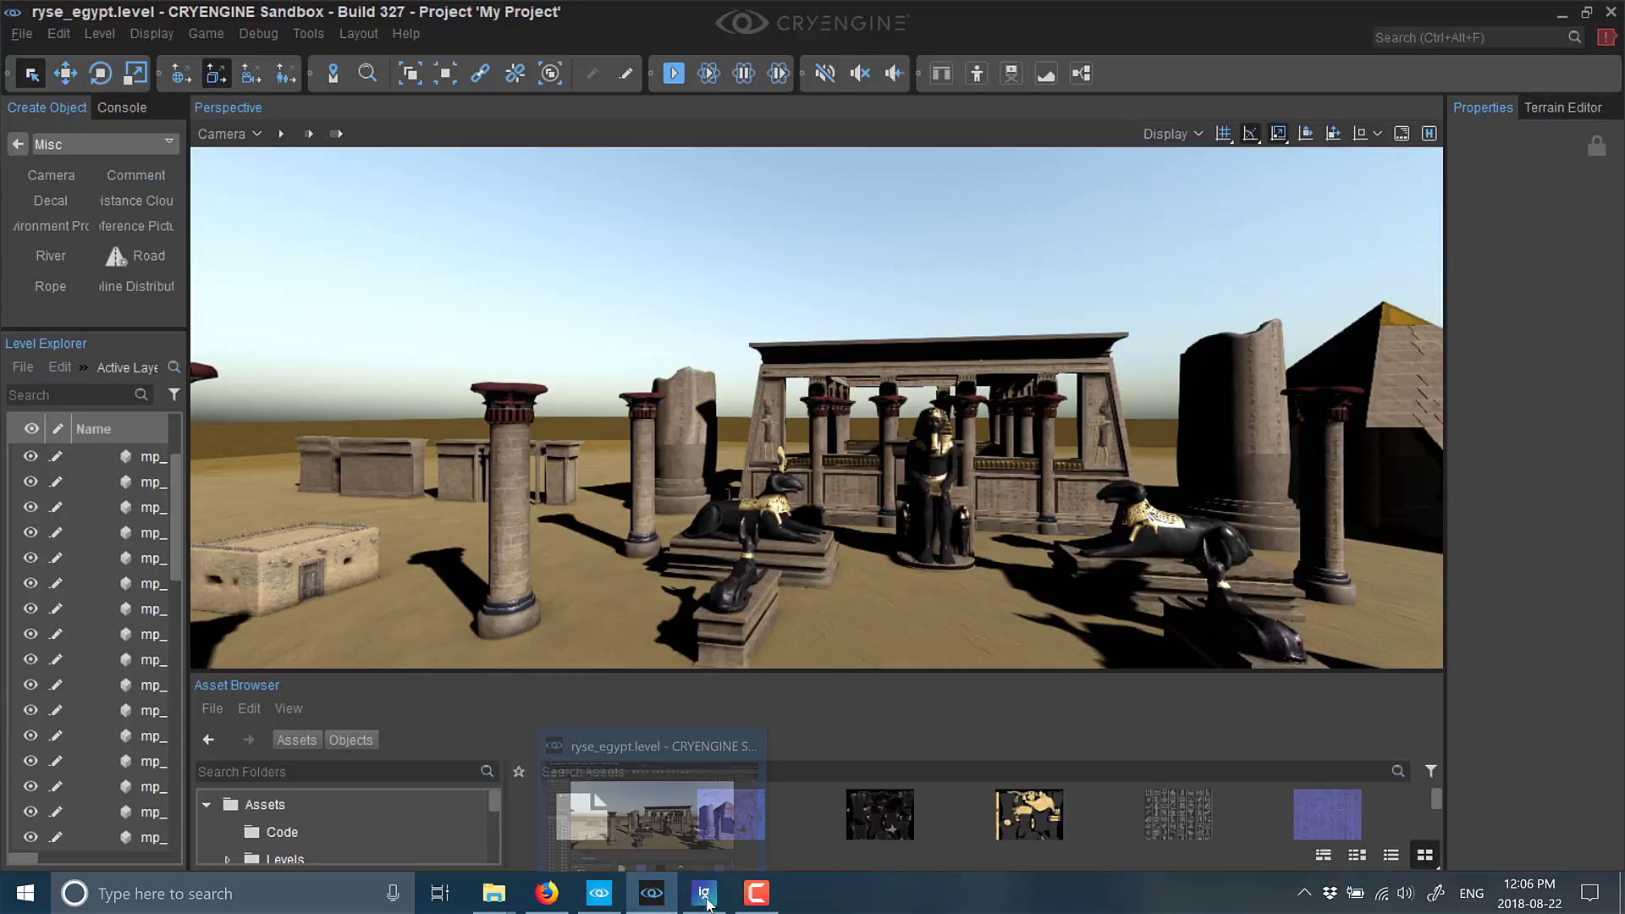
Step: Switch to Firefox and review the Ryse - Egypt Asset Pack page on the CRYENGINE Marketplace
click(547, 892)
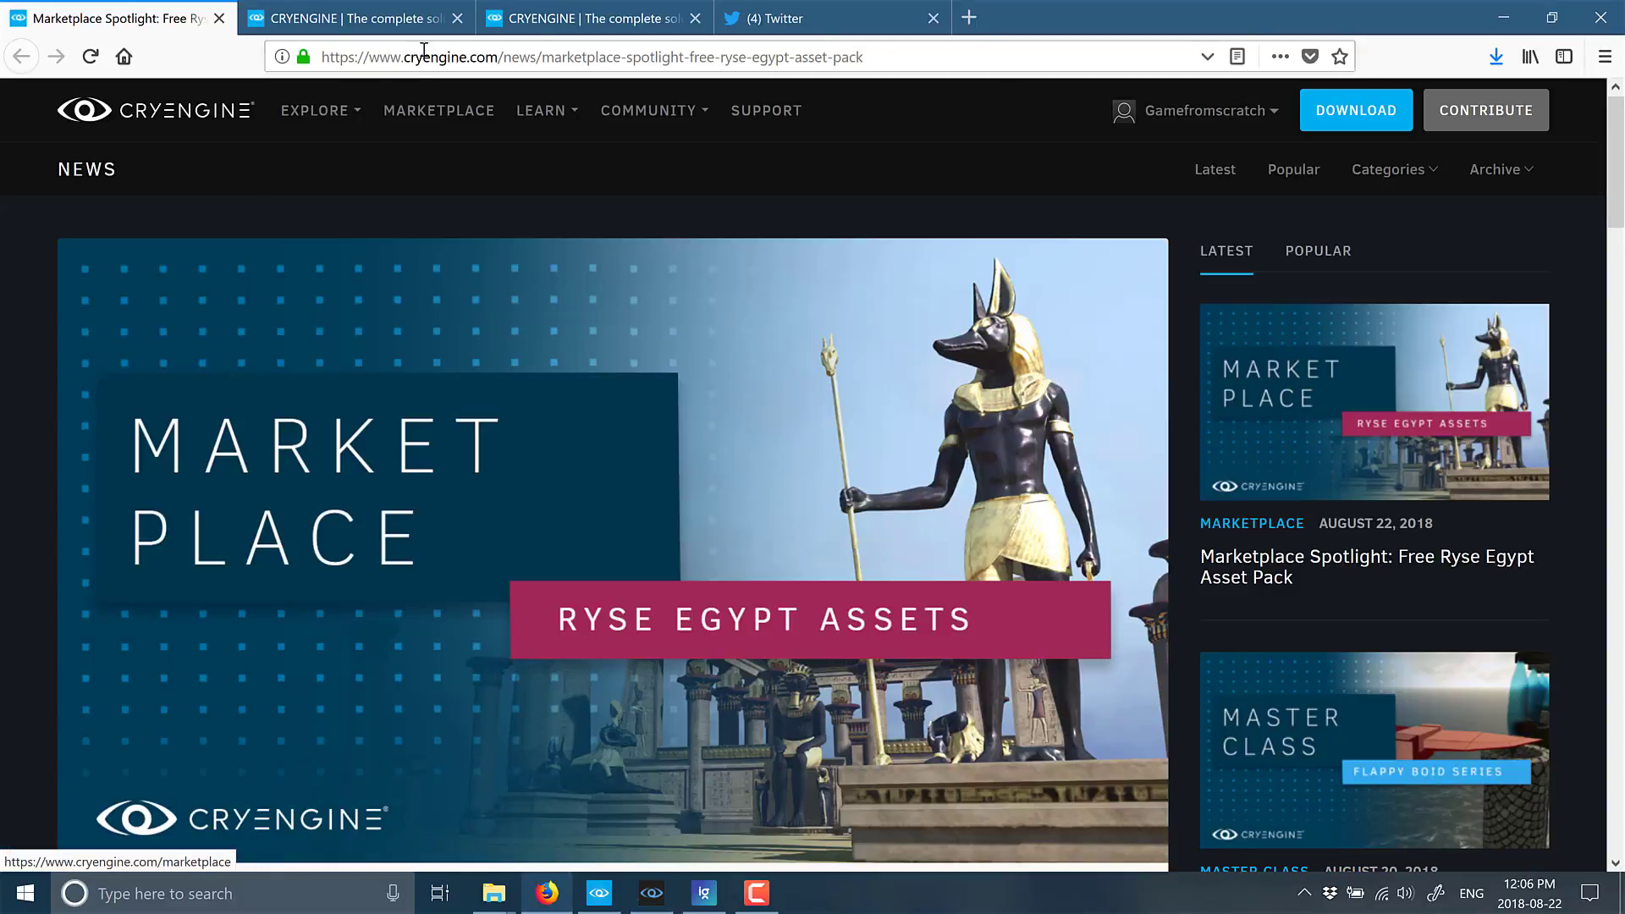
click(391, 20)
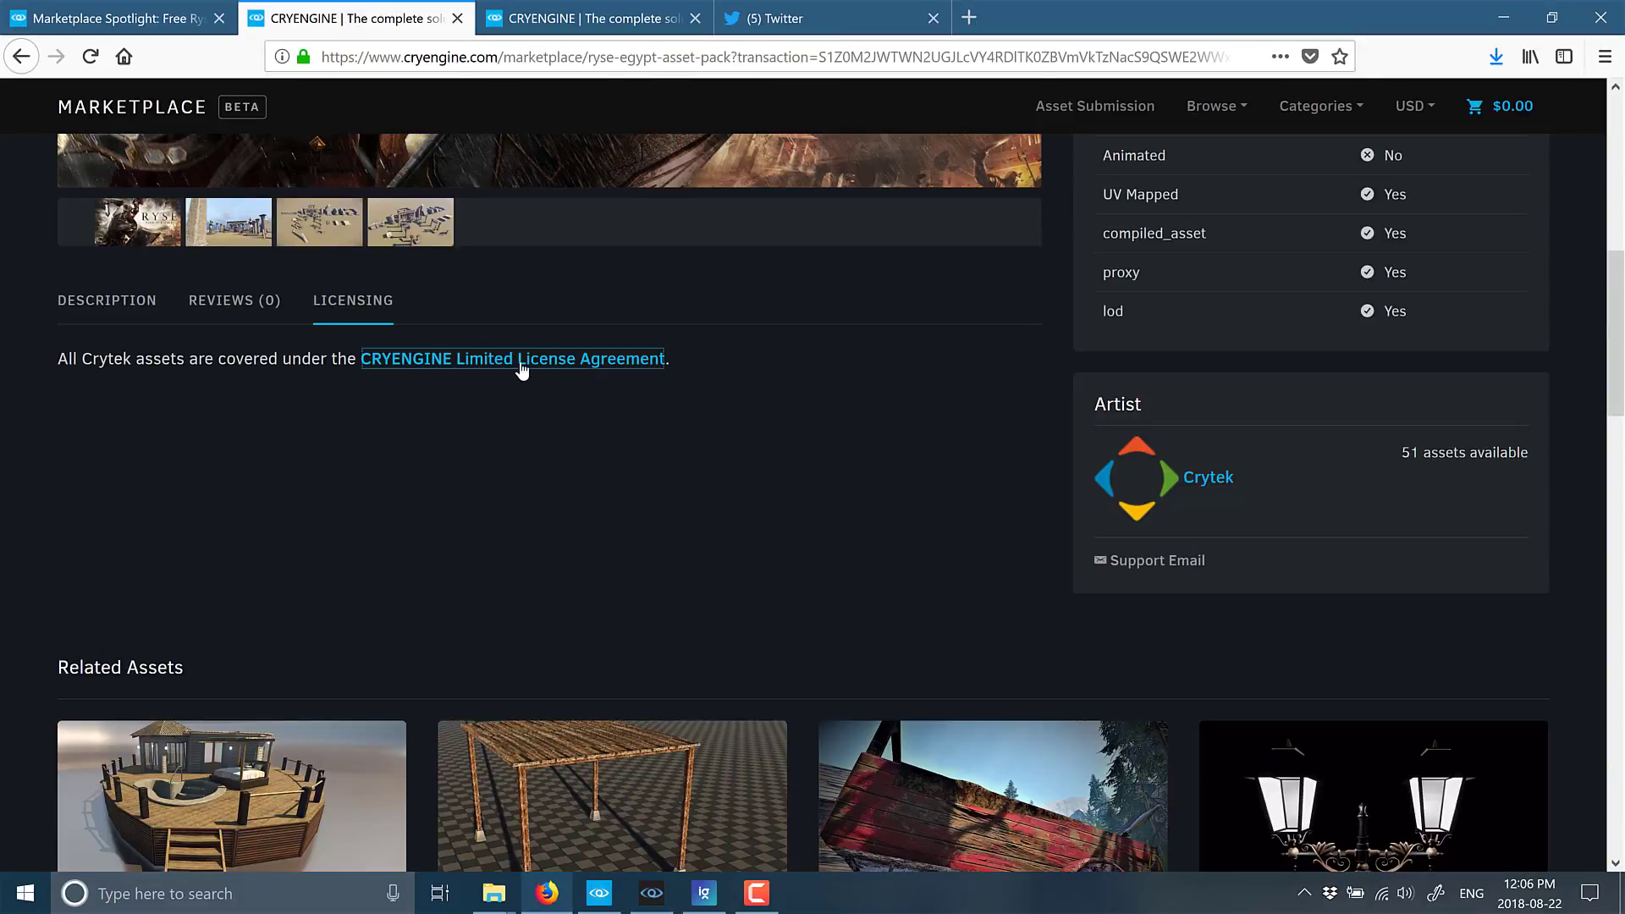
scroll(522, 364, up, 5)
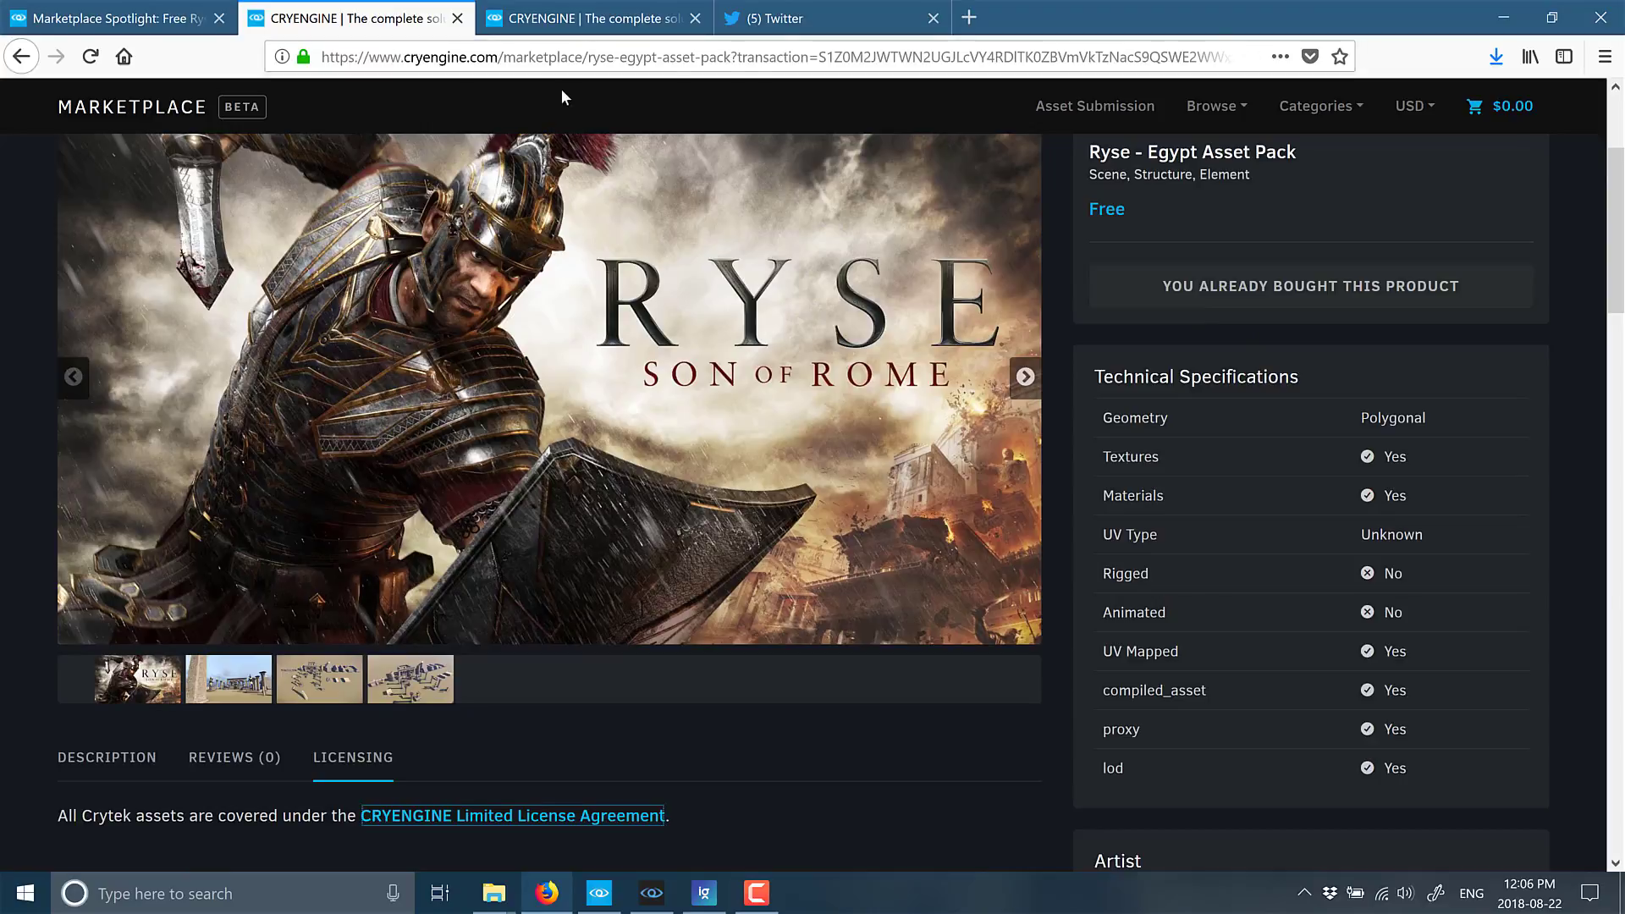
scroll(730, 279, up, 3)
scroll(730, 279, down, 3)
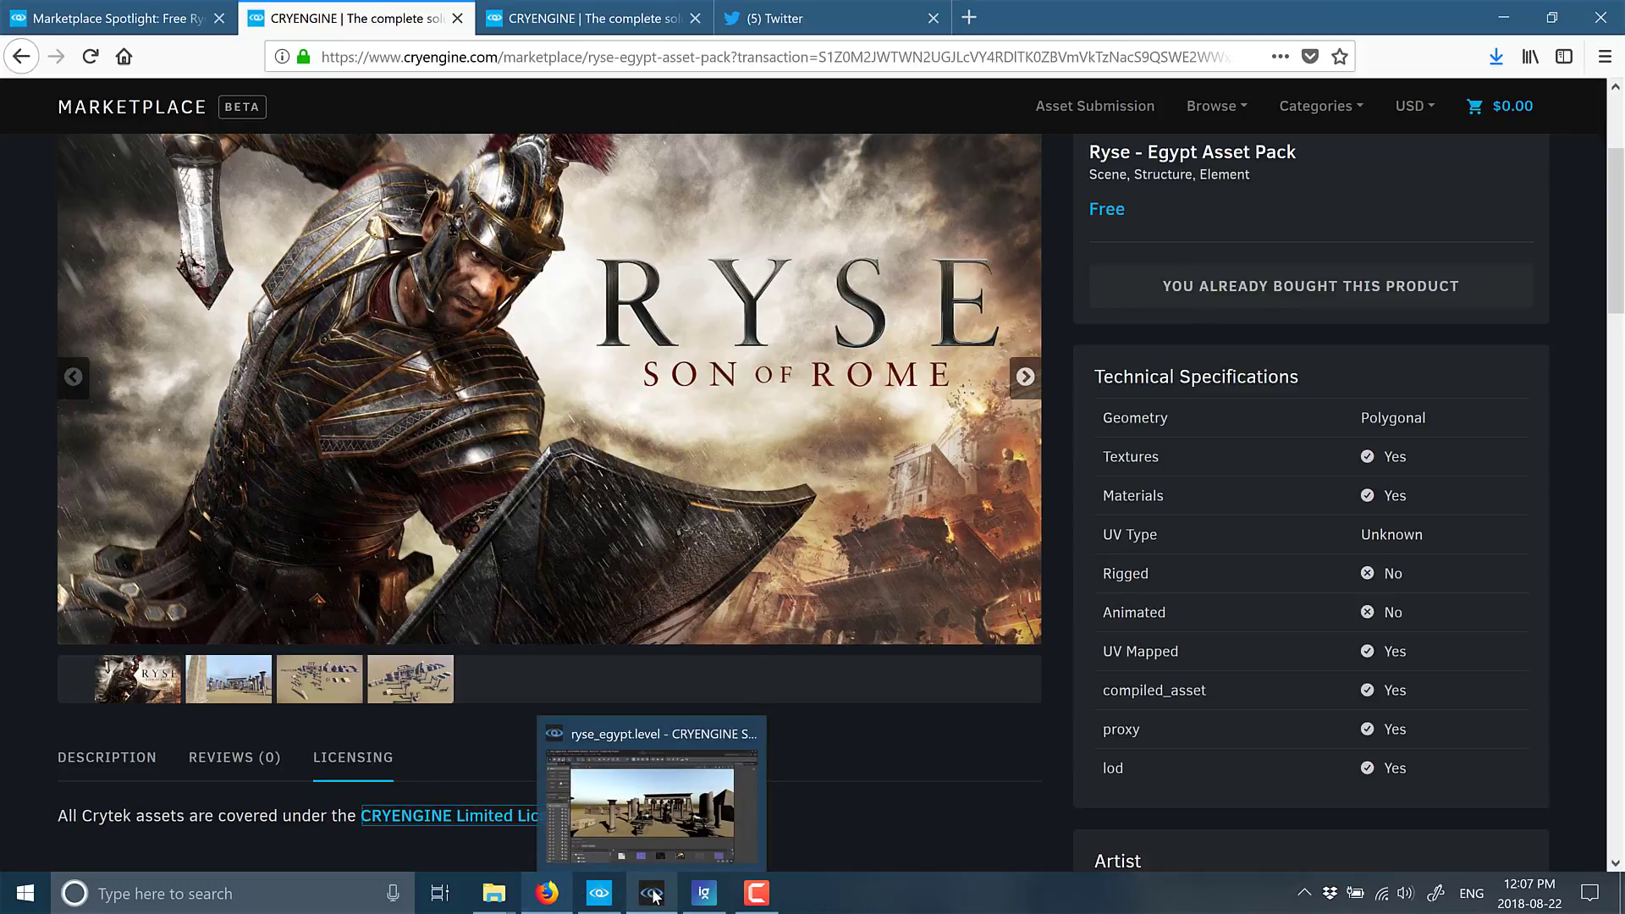
Step: In the CRYENGINE Launcher's My Assets, open the Ryse - Egypt Asset Pack's download folder and copy its Assets folder
click(615, 895)
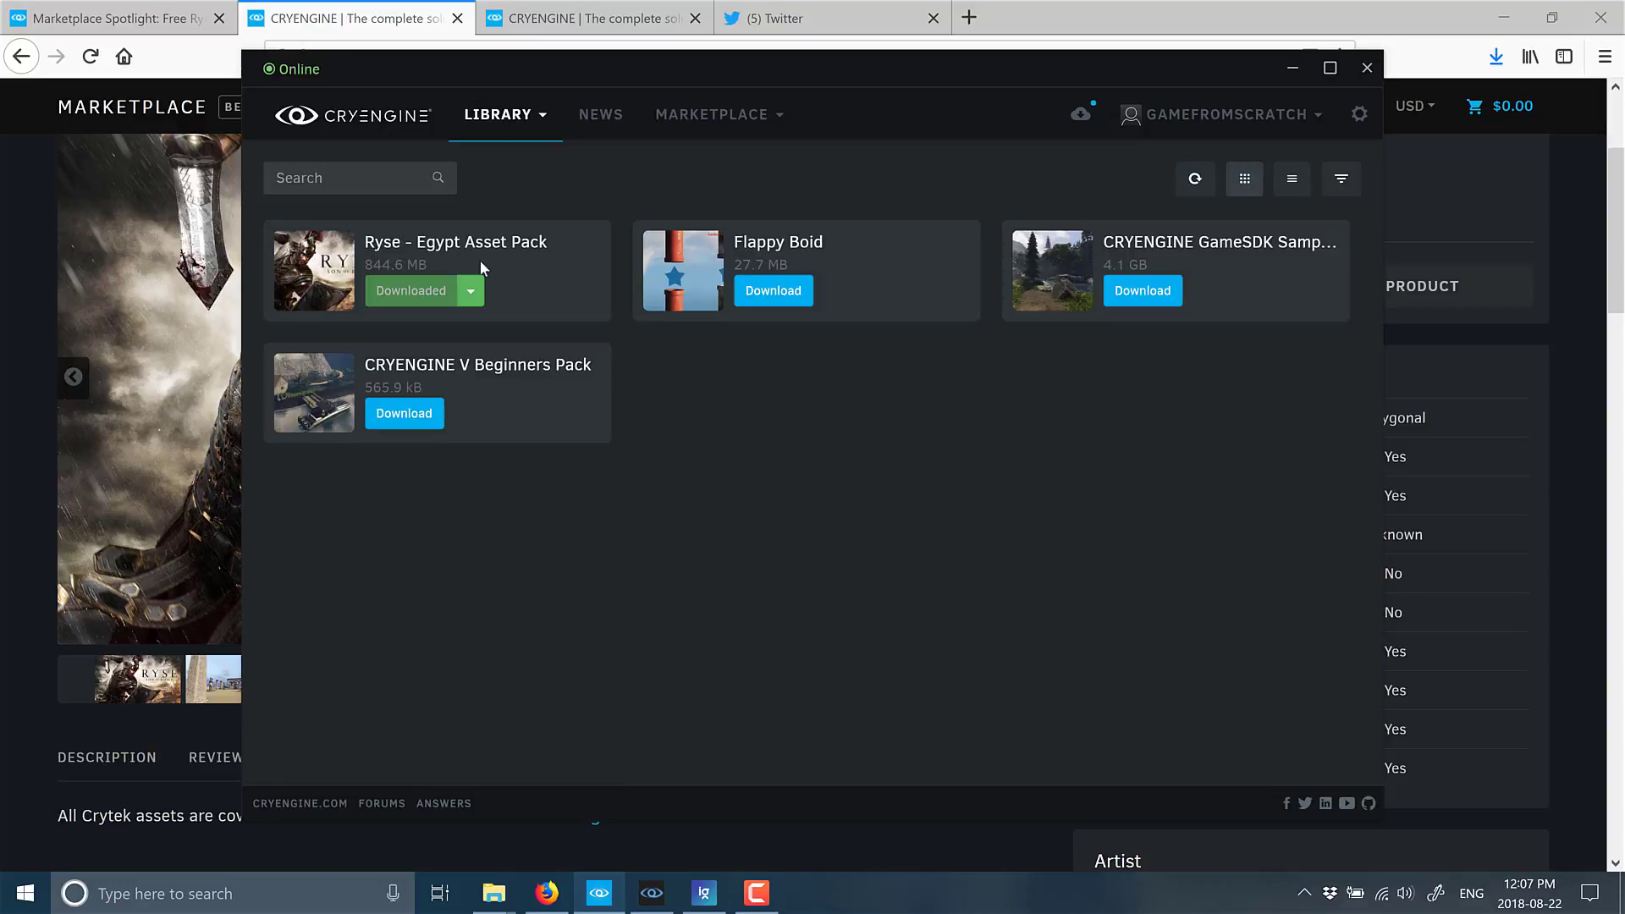
click(501, 115)
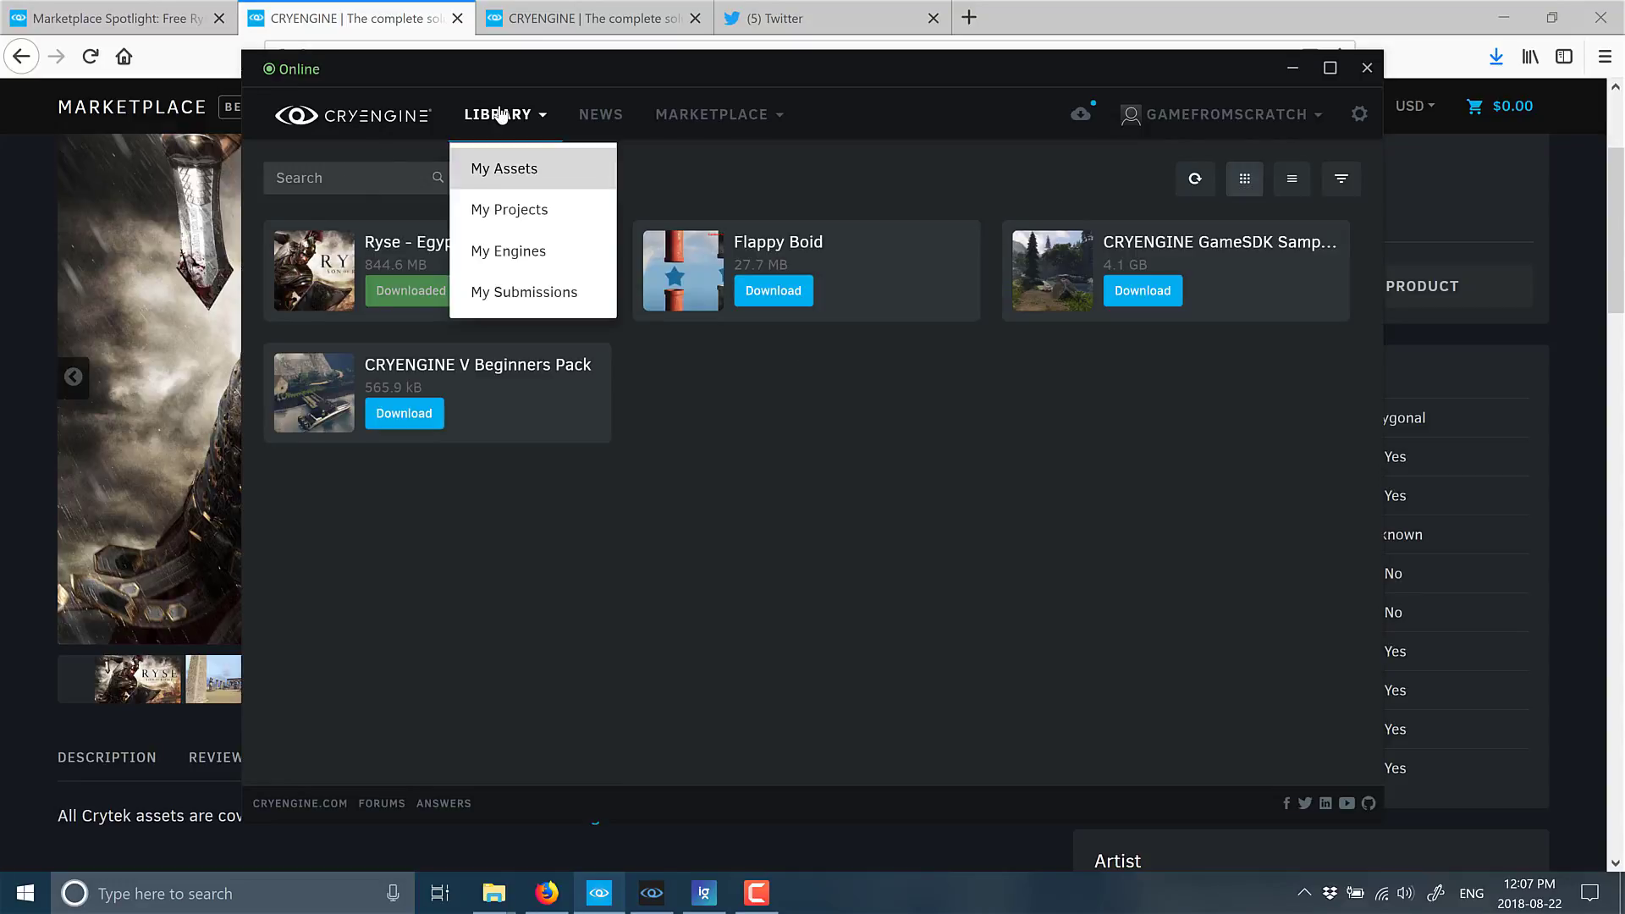
click(533, 172)
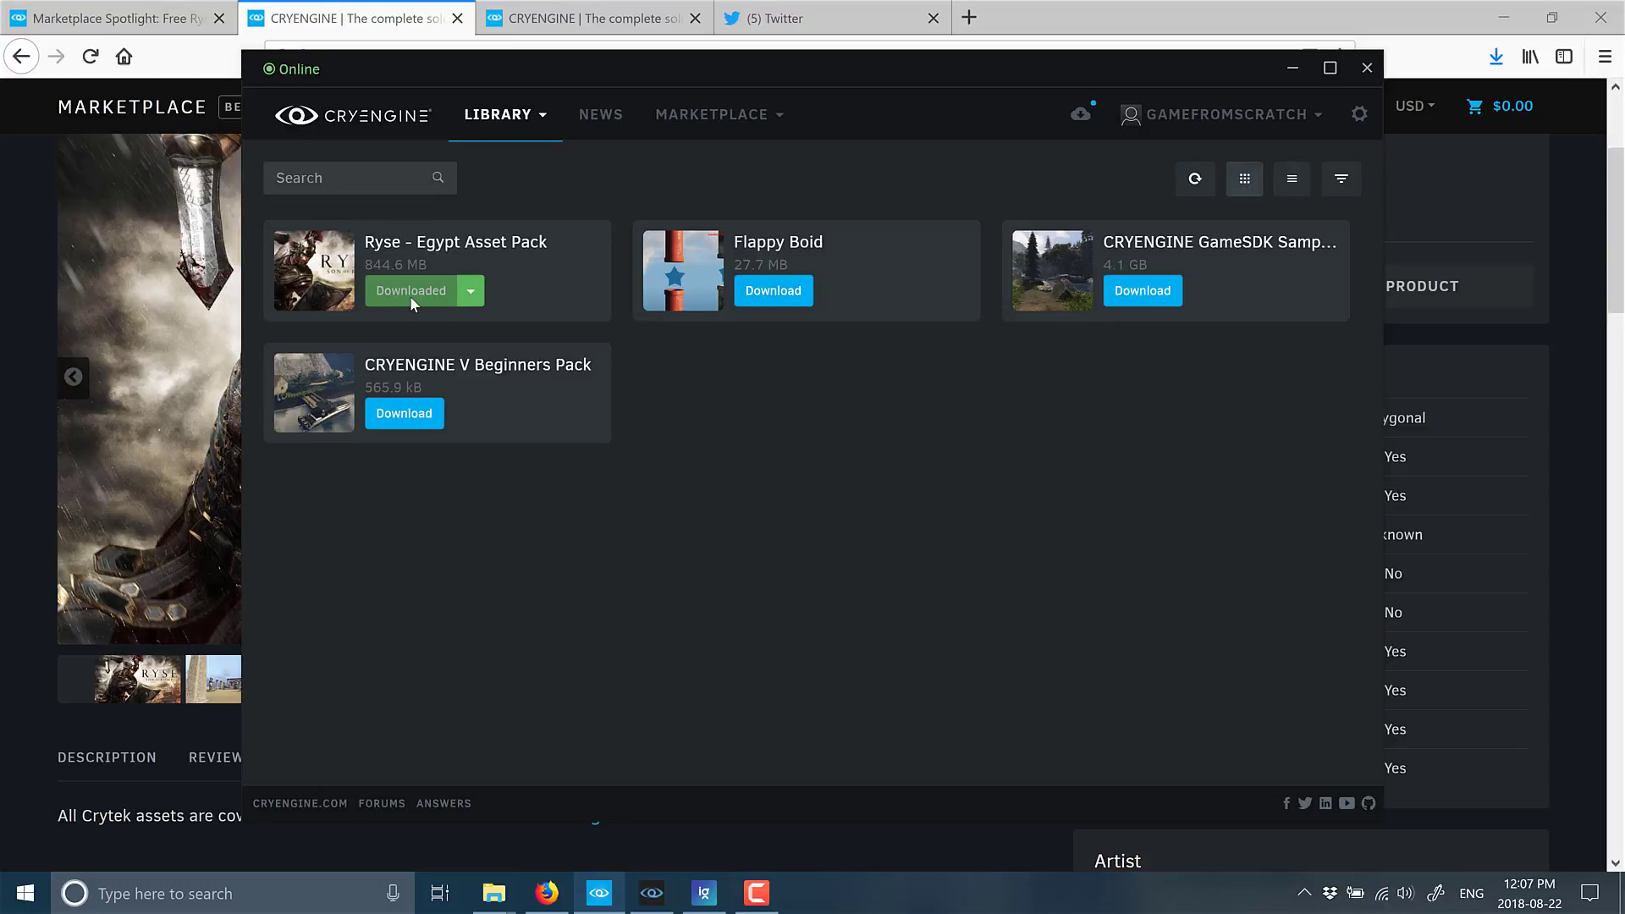
click(470, 290)
click(401, 347)
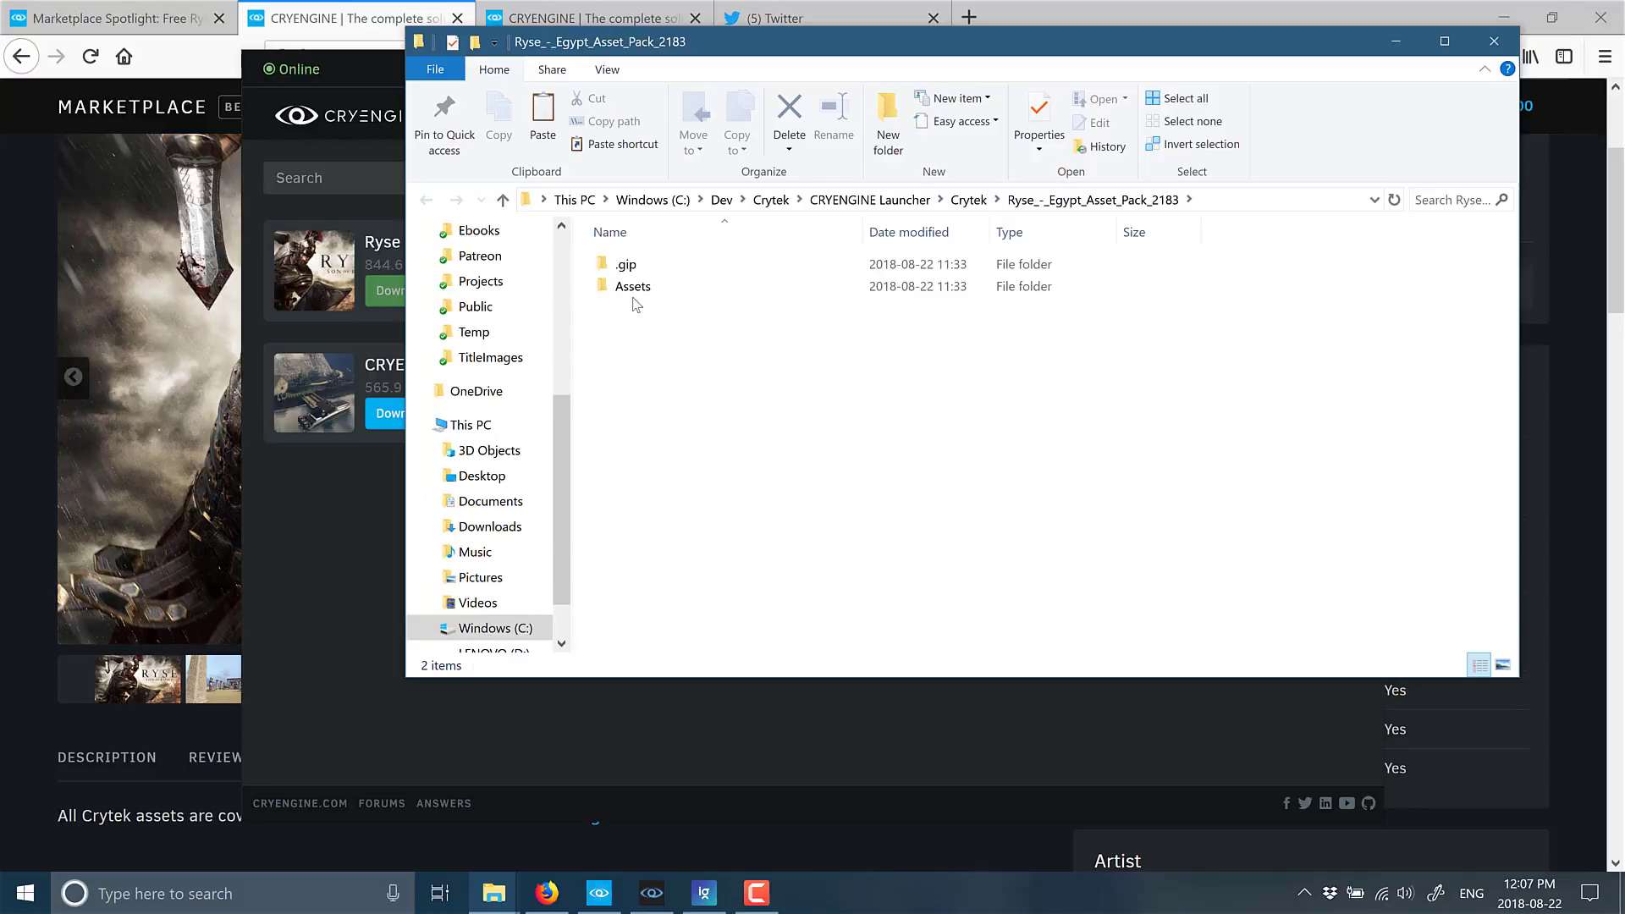
right_click(640, 292)
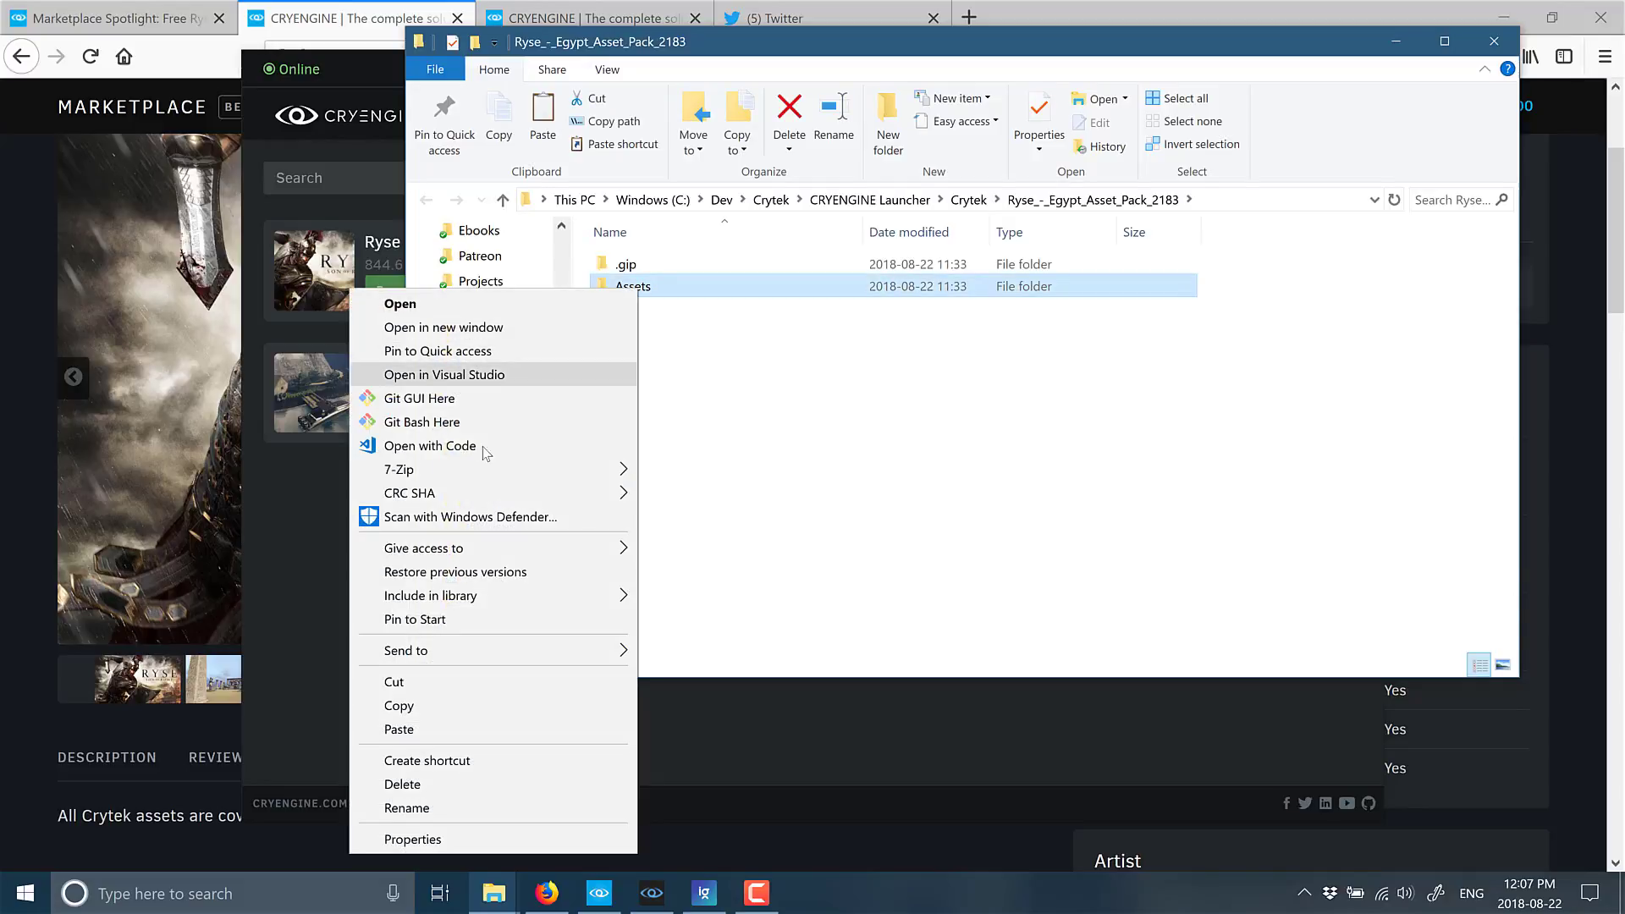
click(419, 705)
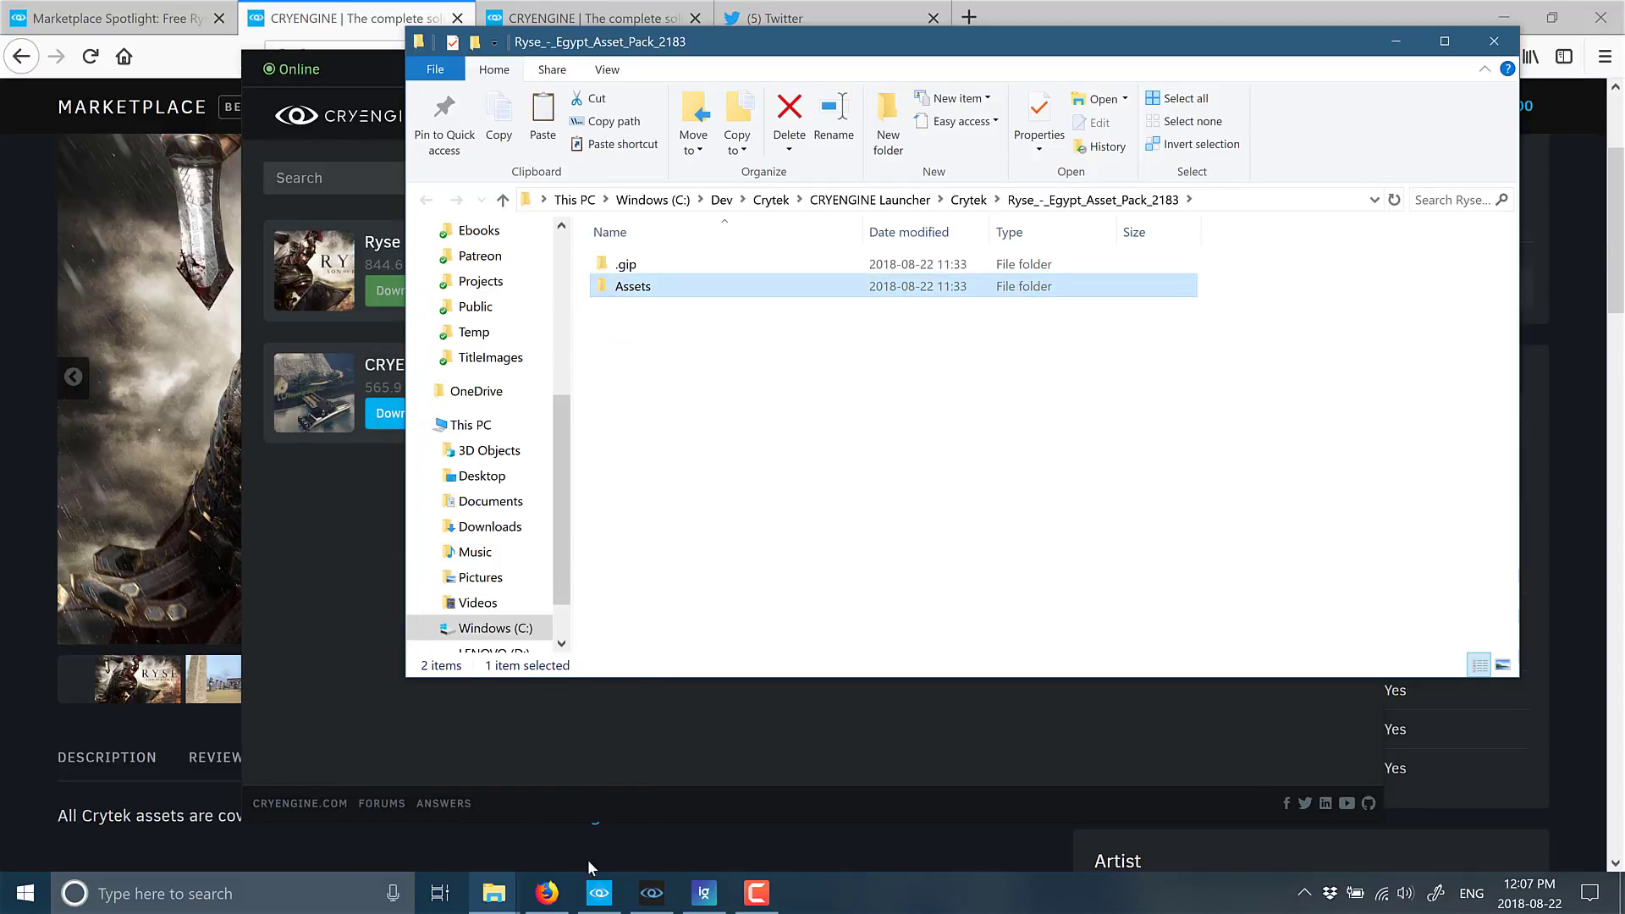
Step: From the Sandbox Asset Browser, open the project's Assets folder in File Explorer and go up to the My Project folder
click(651, 892)
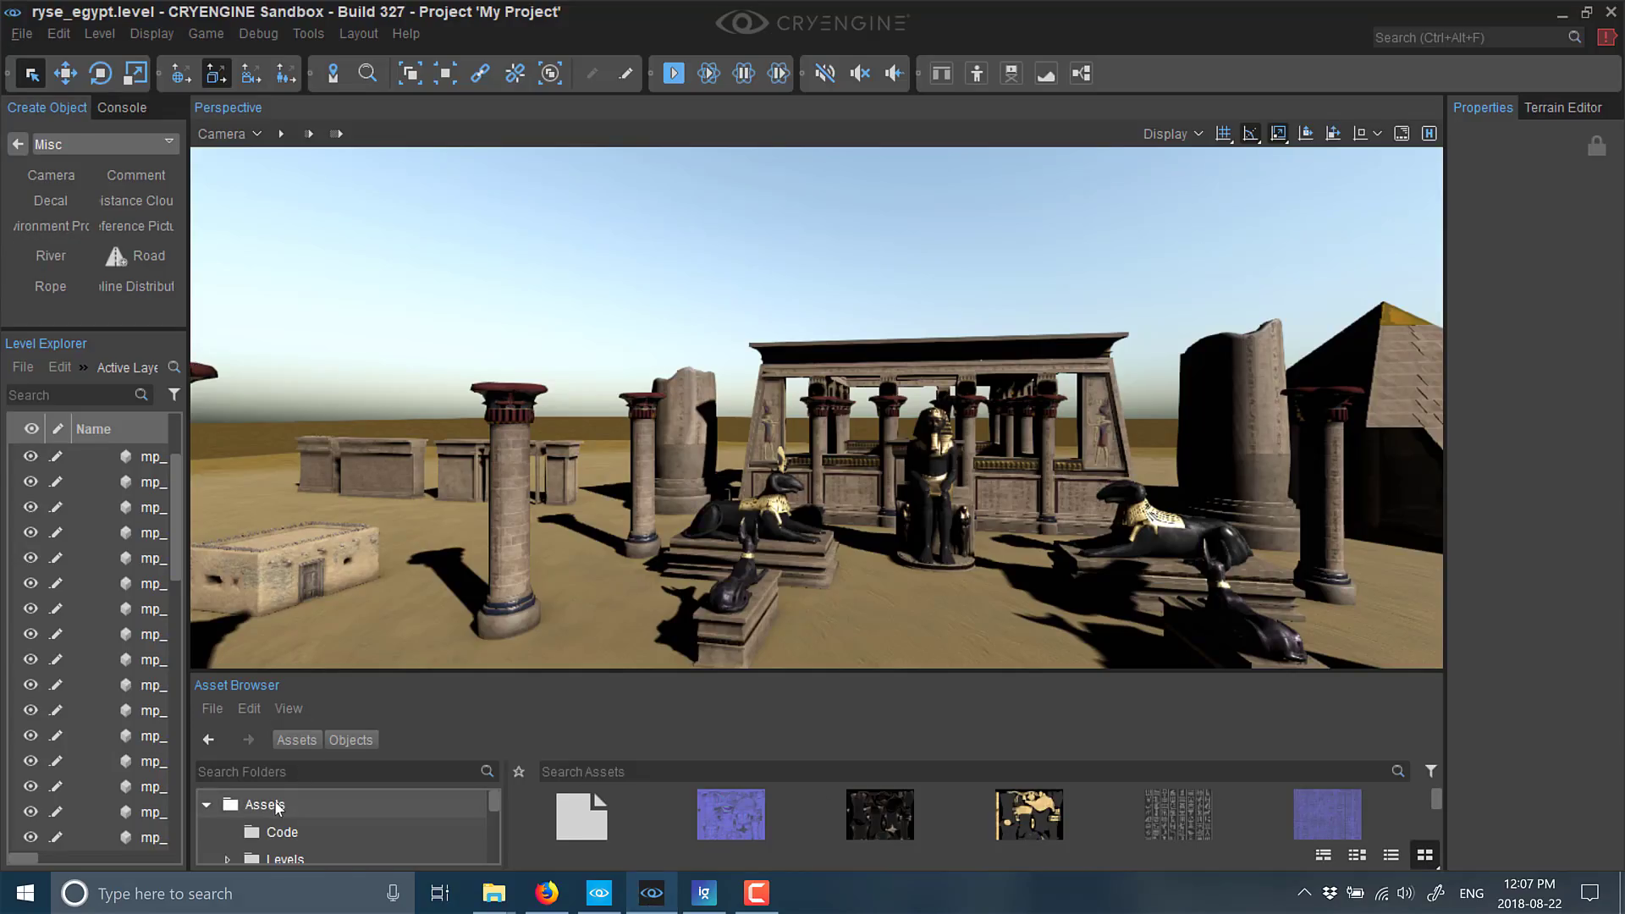
right_click(277, 808)
click(342, 837)
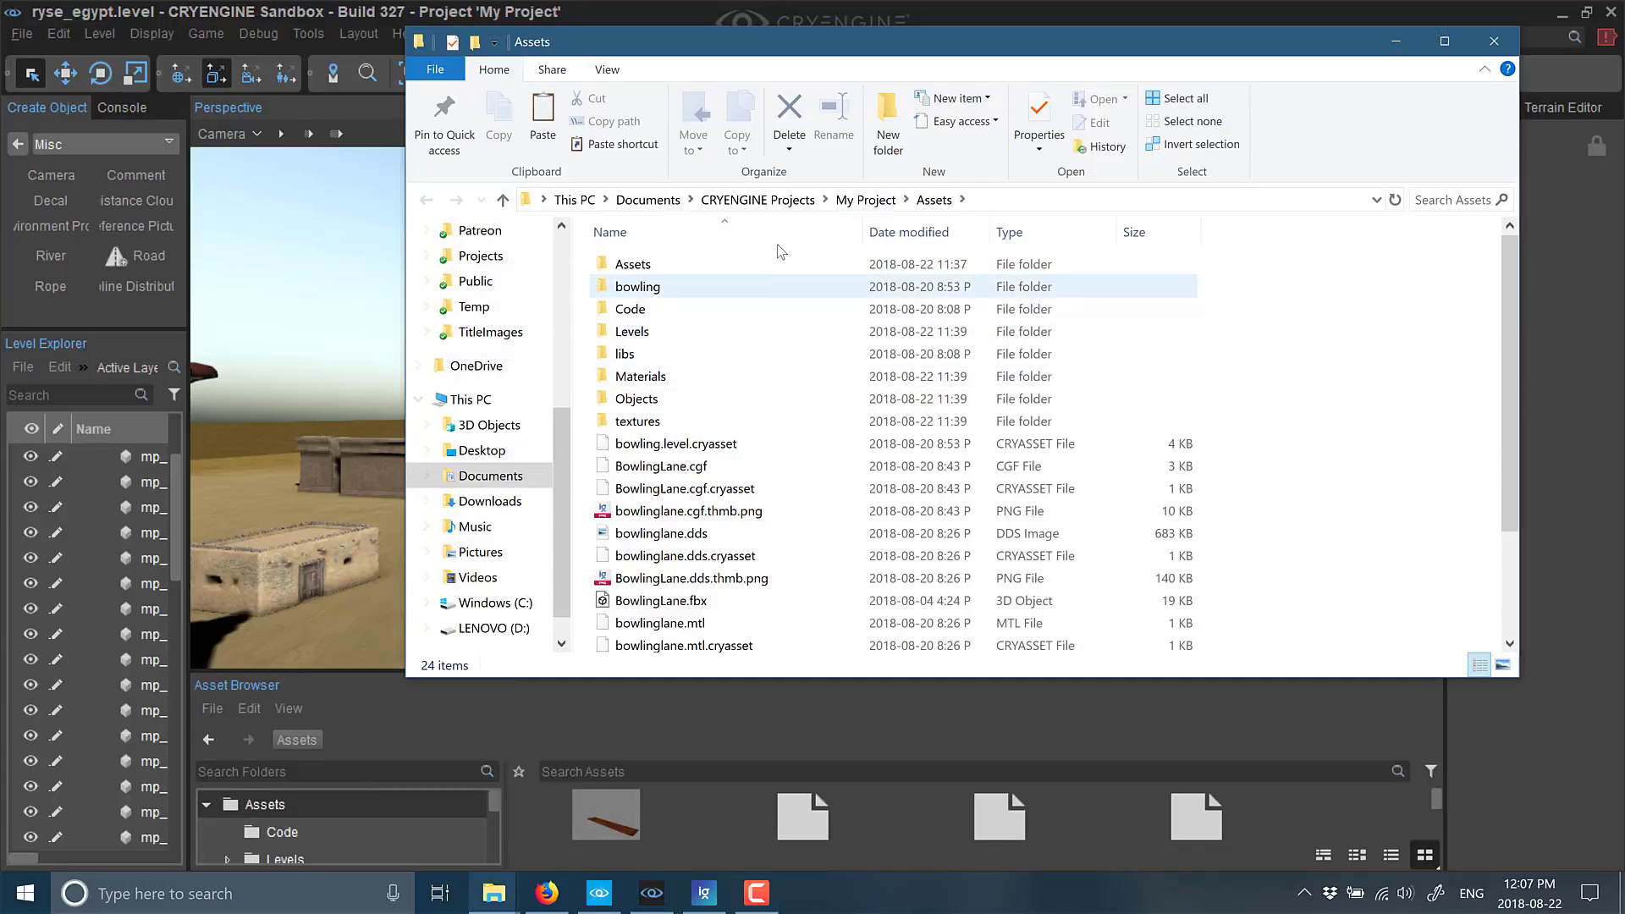
click(876, 200)
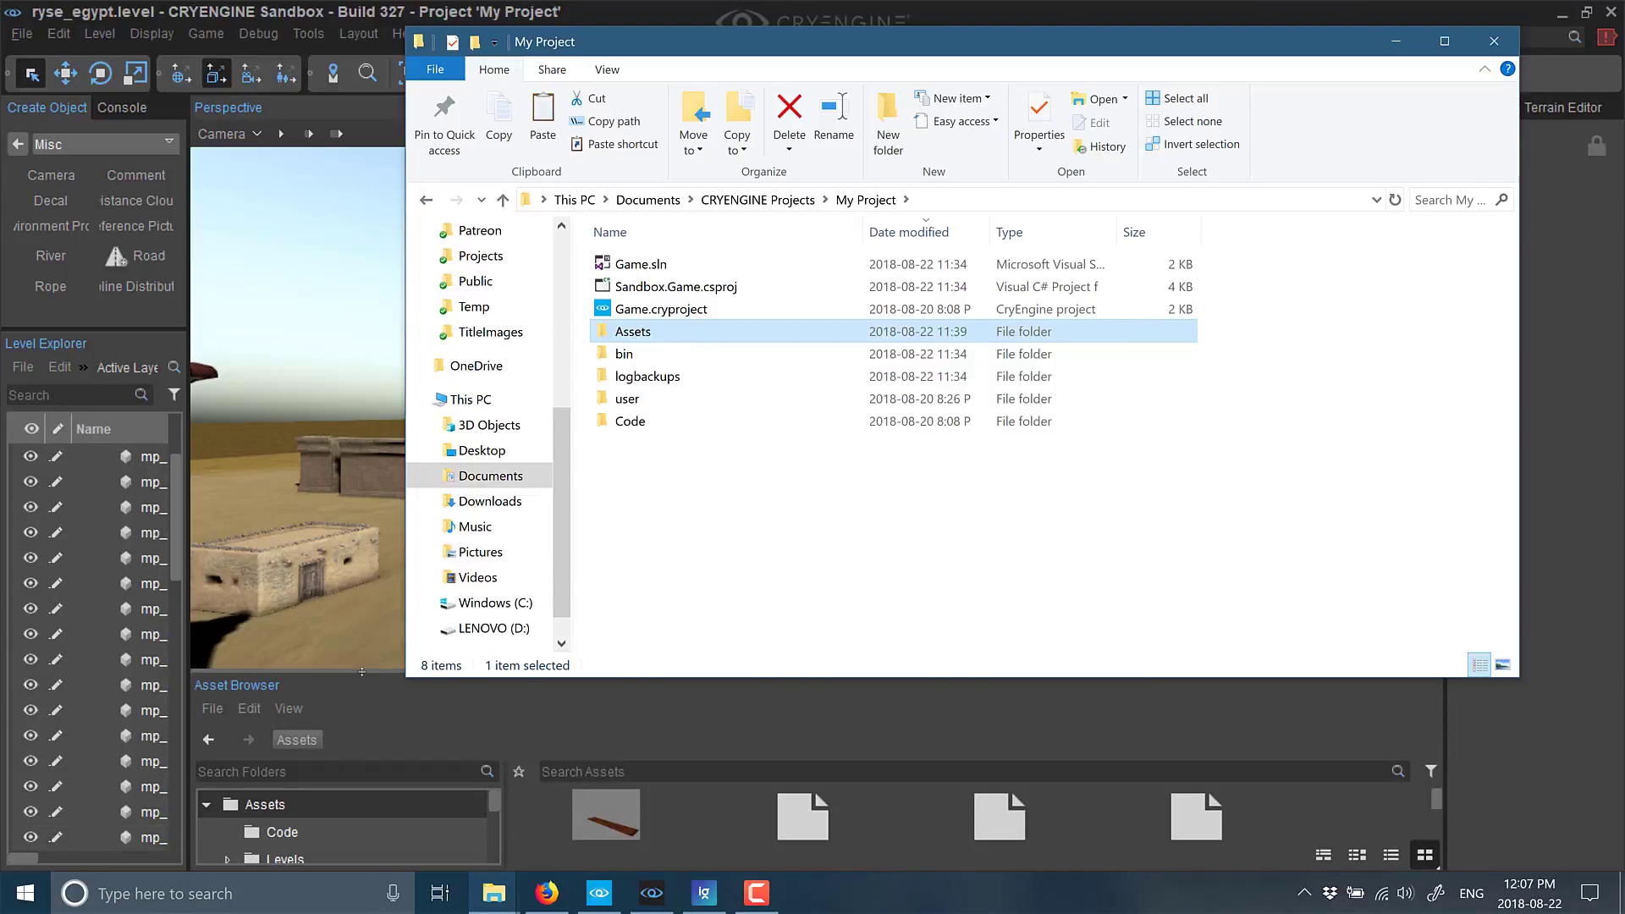
Step: Enlarge the Sandbox Asset Browser and inspect the imported ryse_egypt level folder and the Objects subfolders
drag(357, 674, 358, 214)
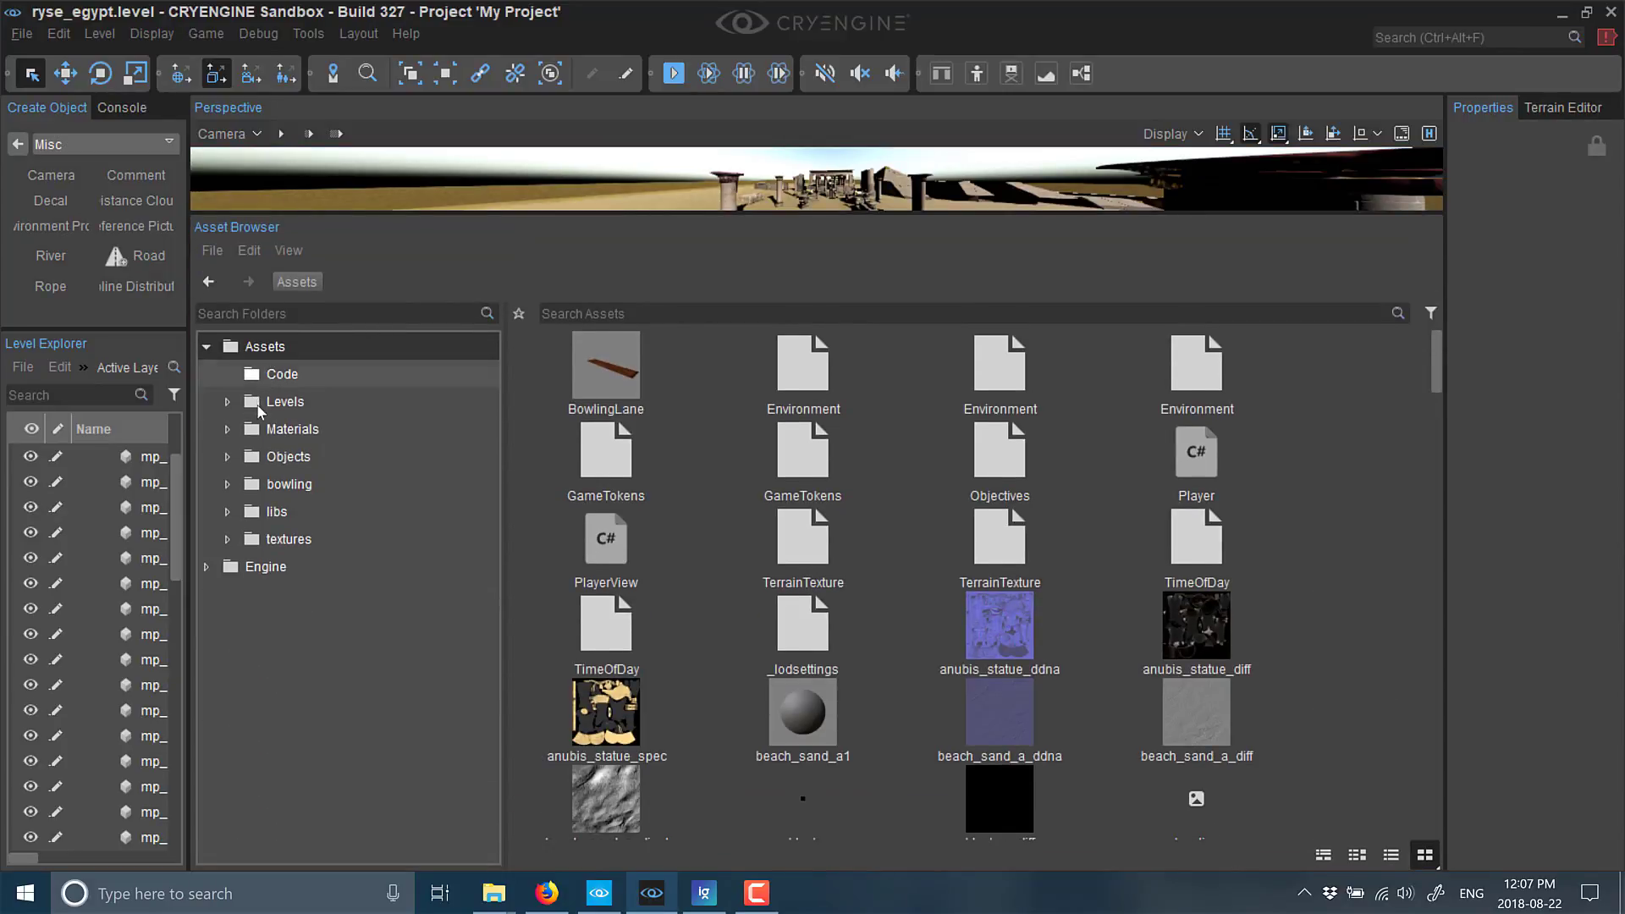
click(227, 401)
click(311, 457)
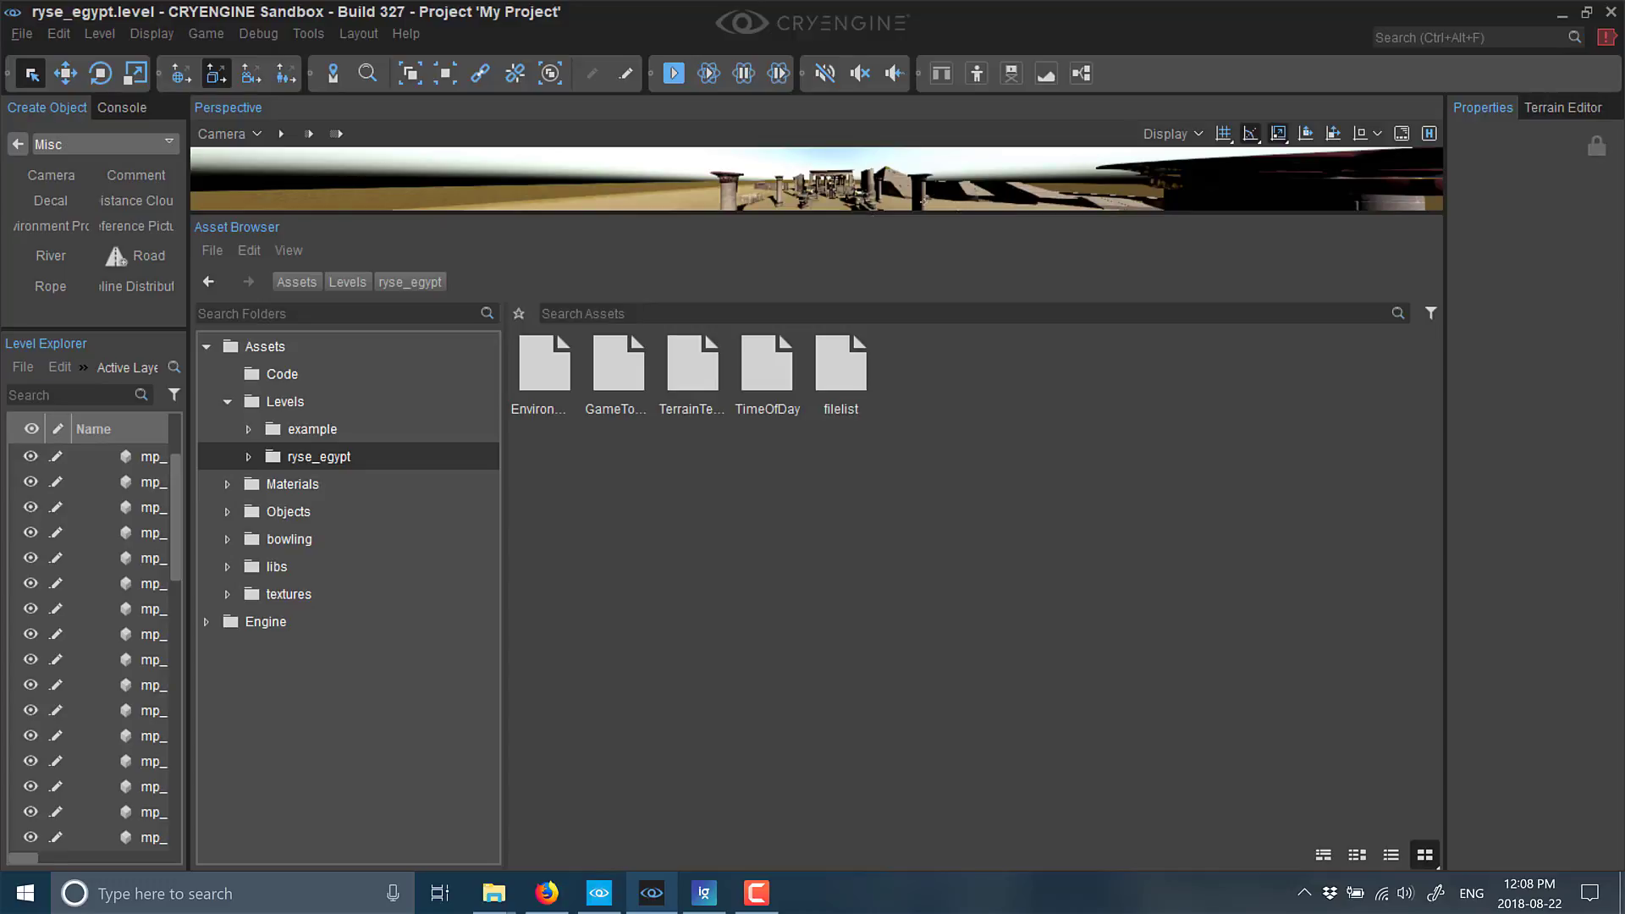
click(229, 511)
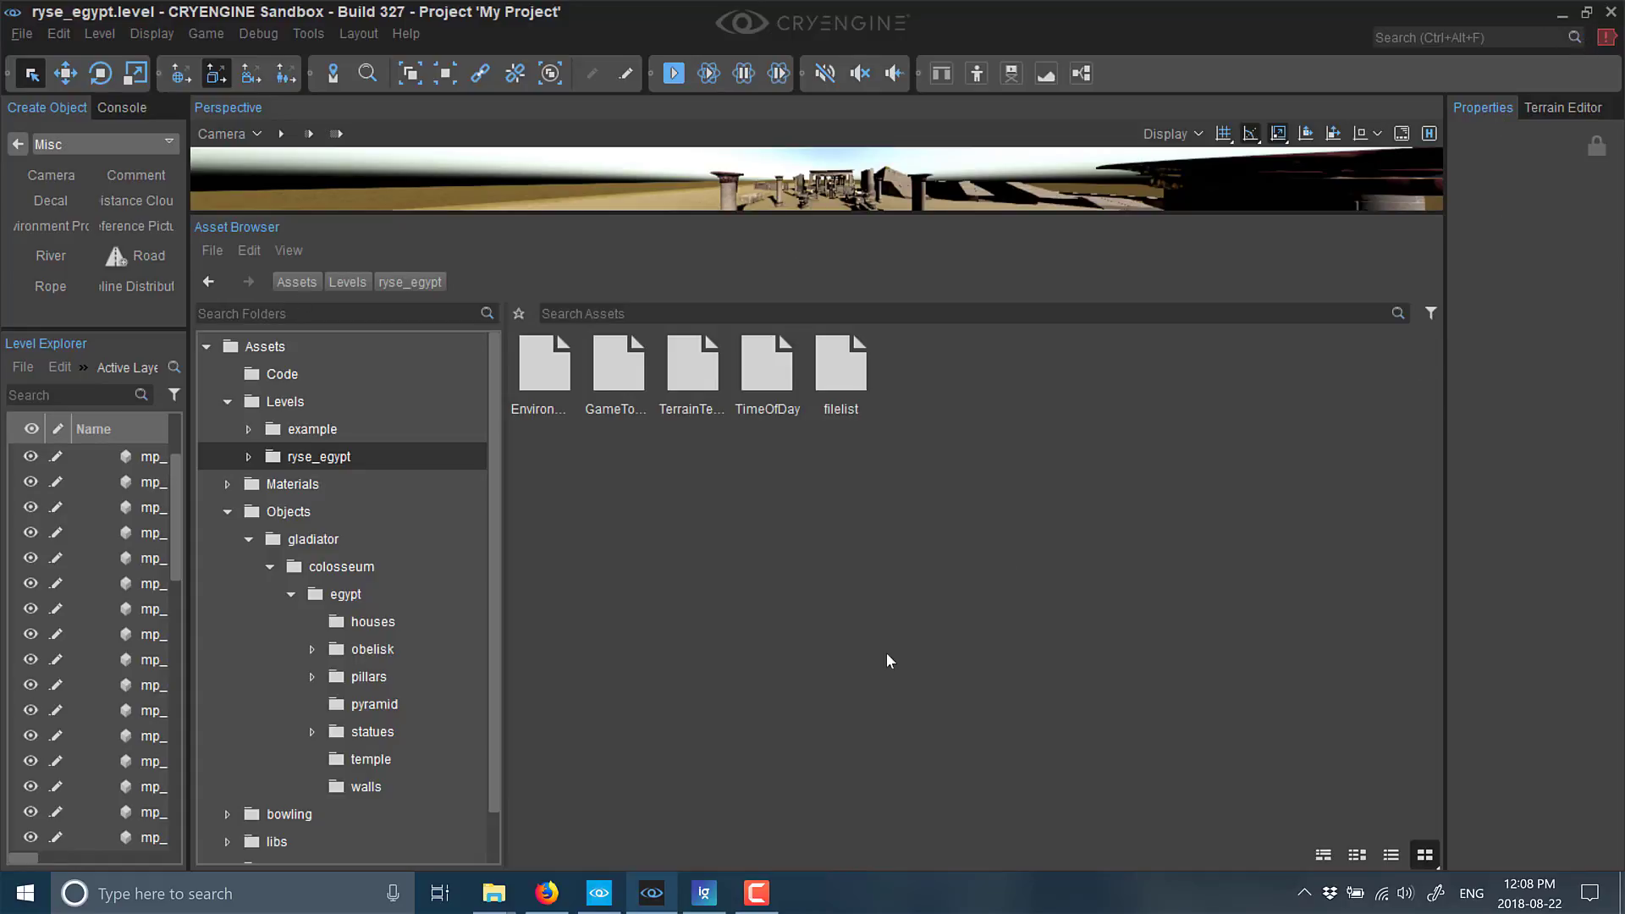
Step: Switch to Firefox and show the licensing information for the Ryse - Egypt Asset Pack
click(548, 895)
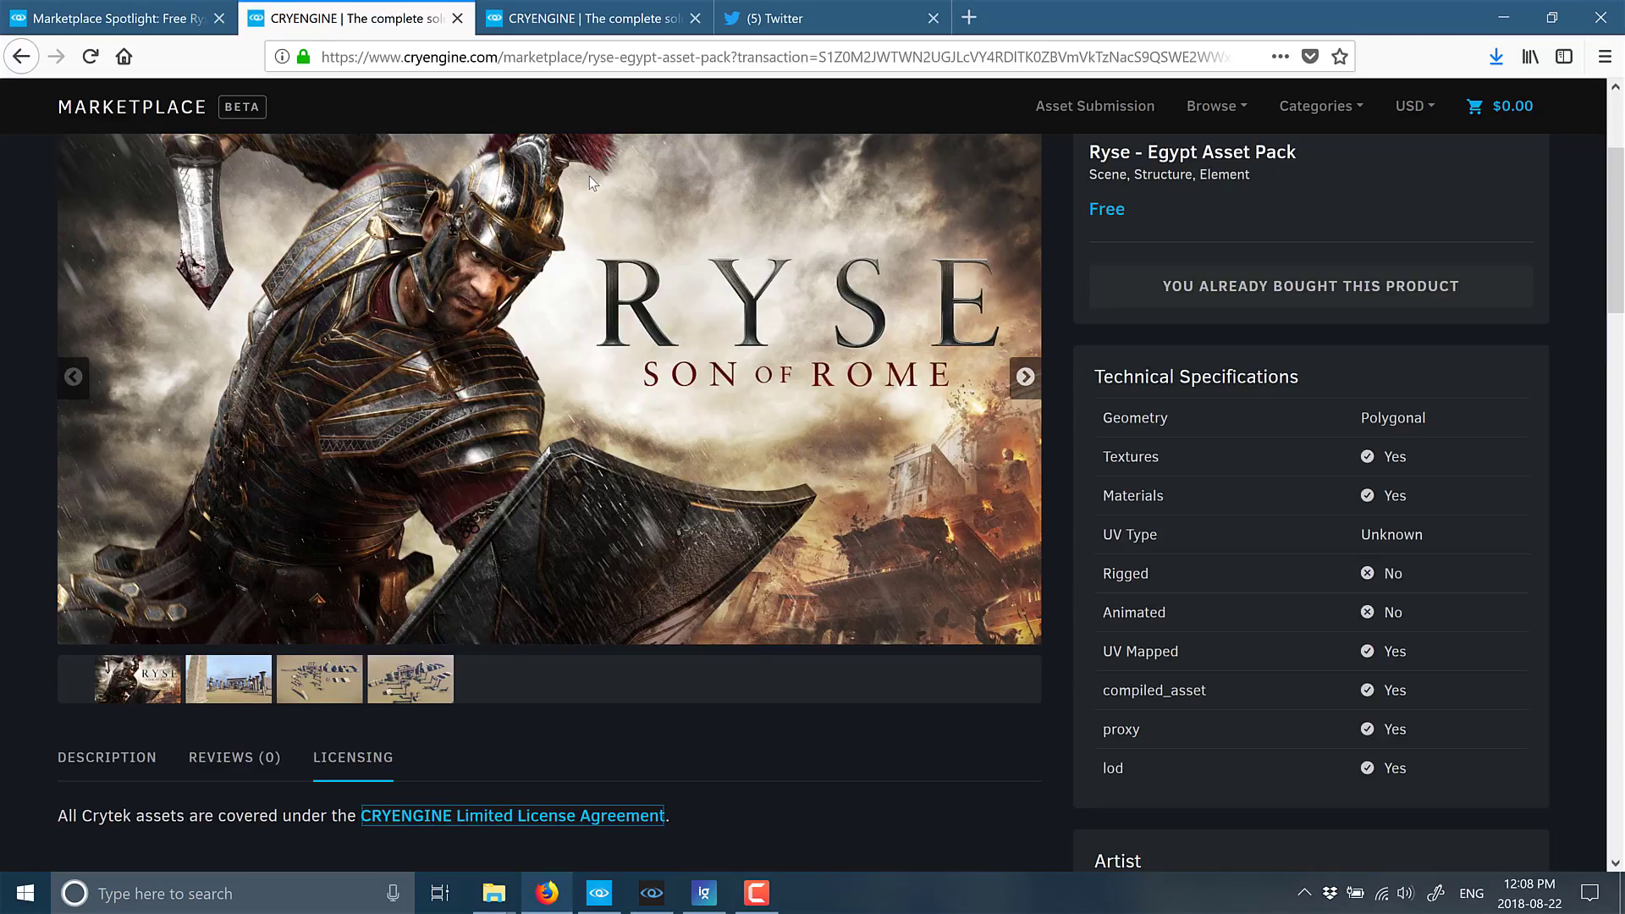
scroll(716, 551, down, 3)
click(364, 529)
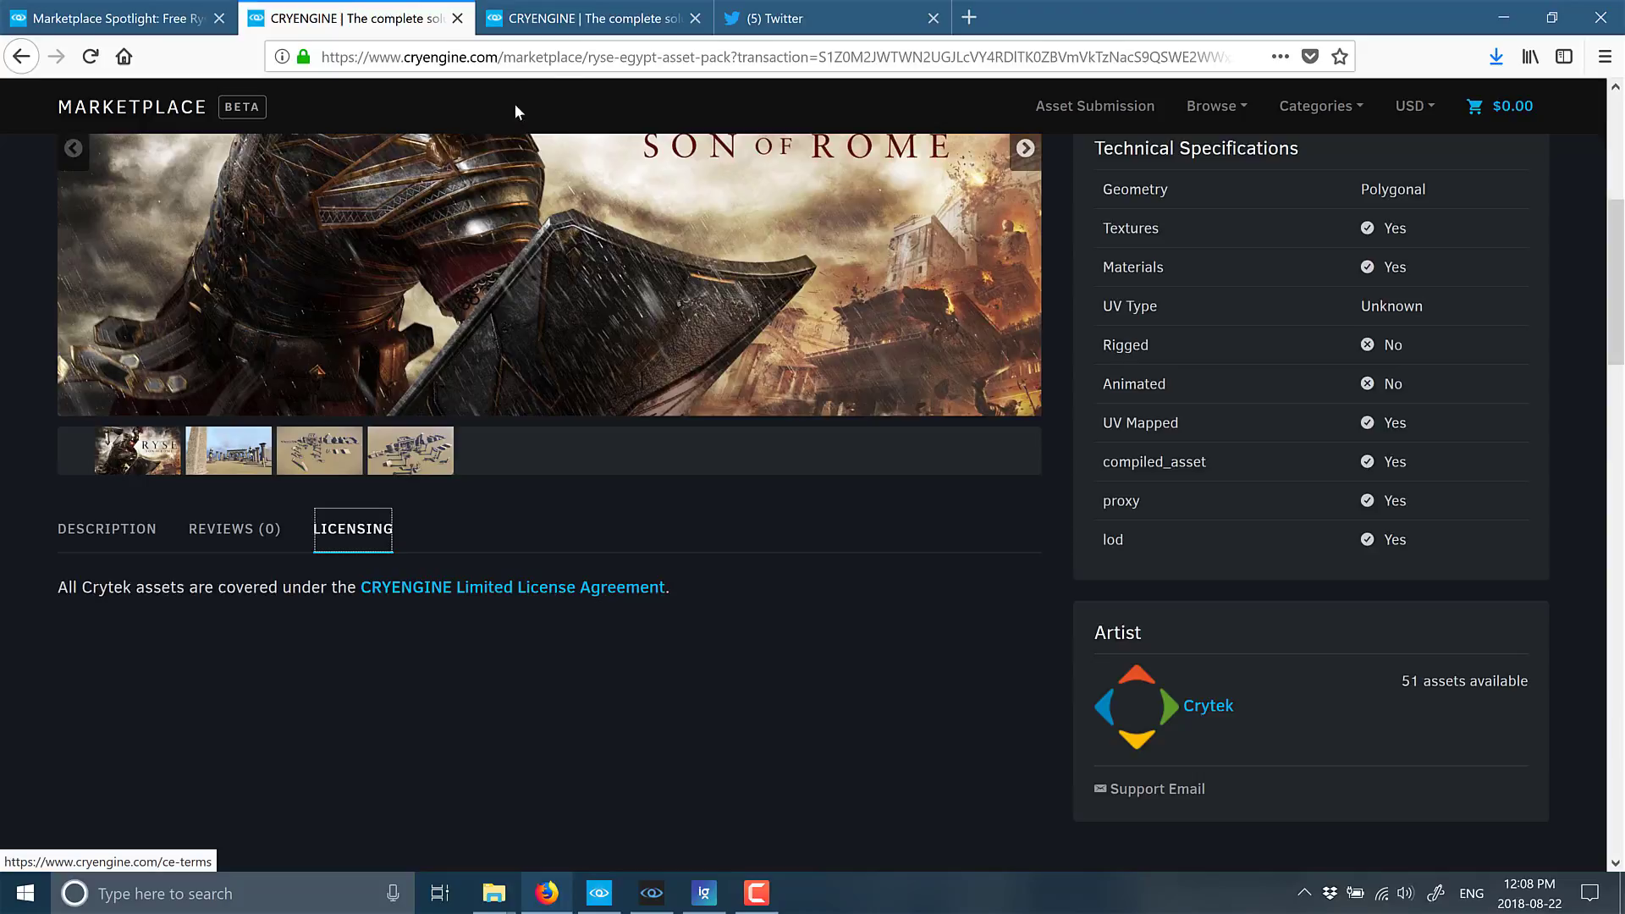
Step: Bring up the CRYENGINE Limited License Agreement and read through its usage restrictions, royalties and termination sections
click(586, 12)
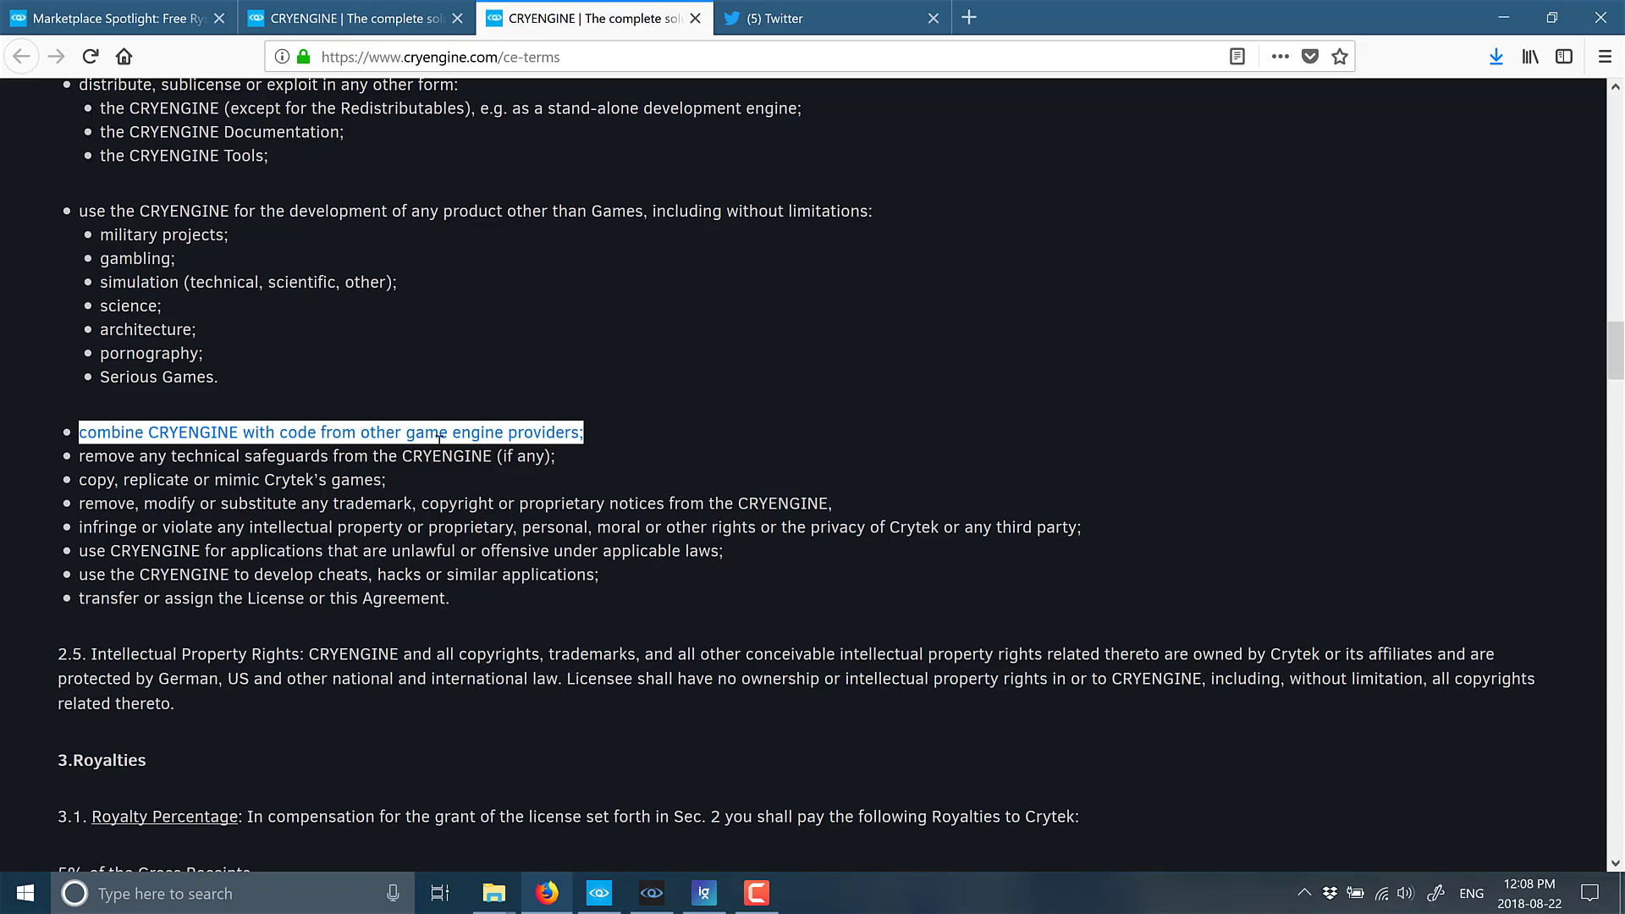
scroll(383, 491, down, 12)
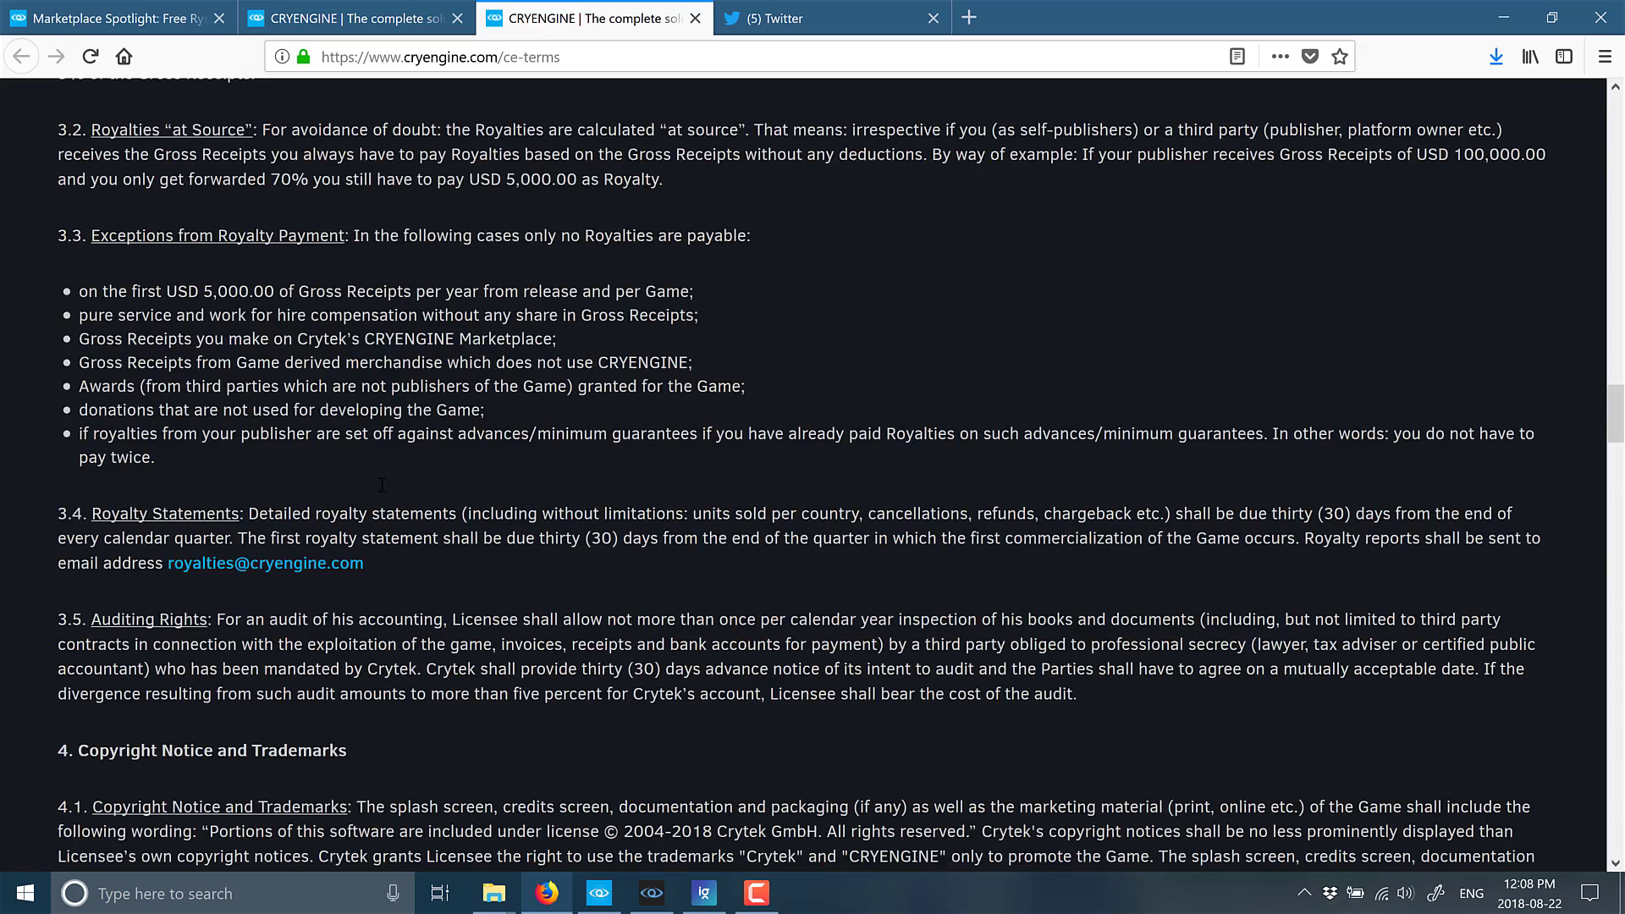
scroll(381, 484, down, 20)
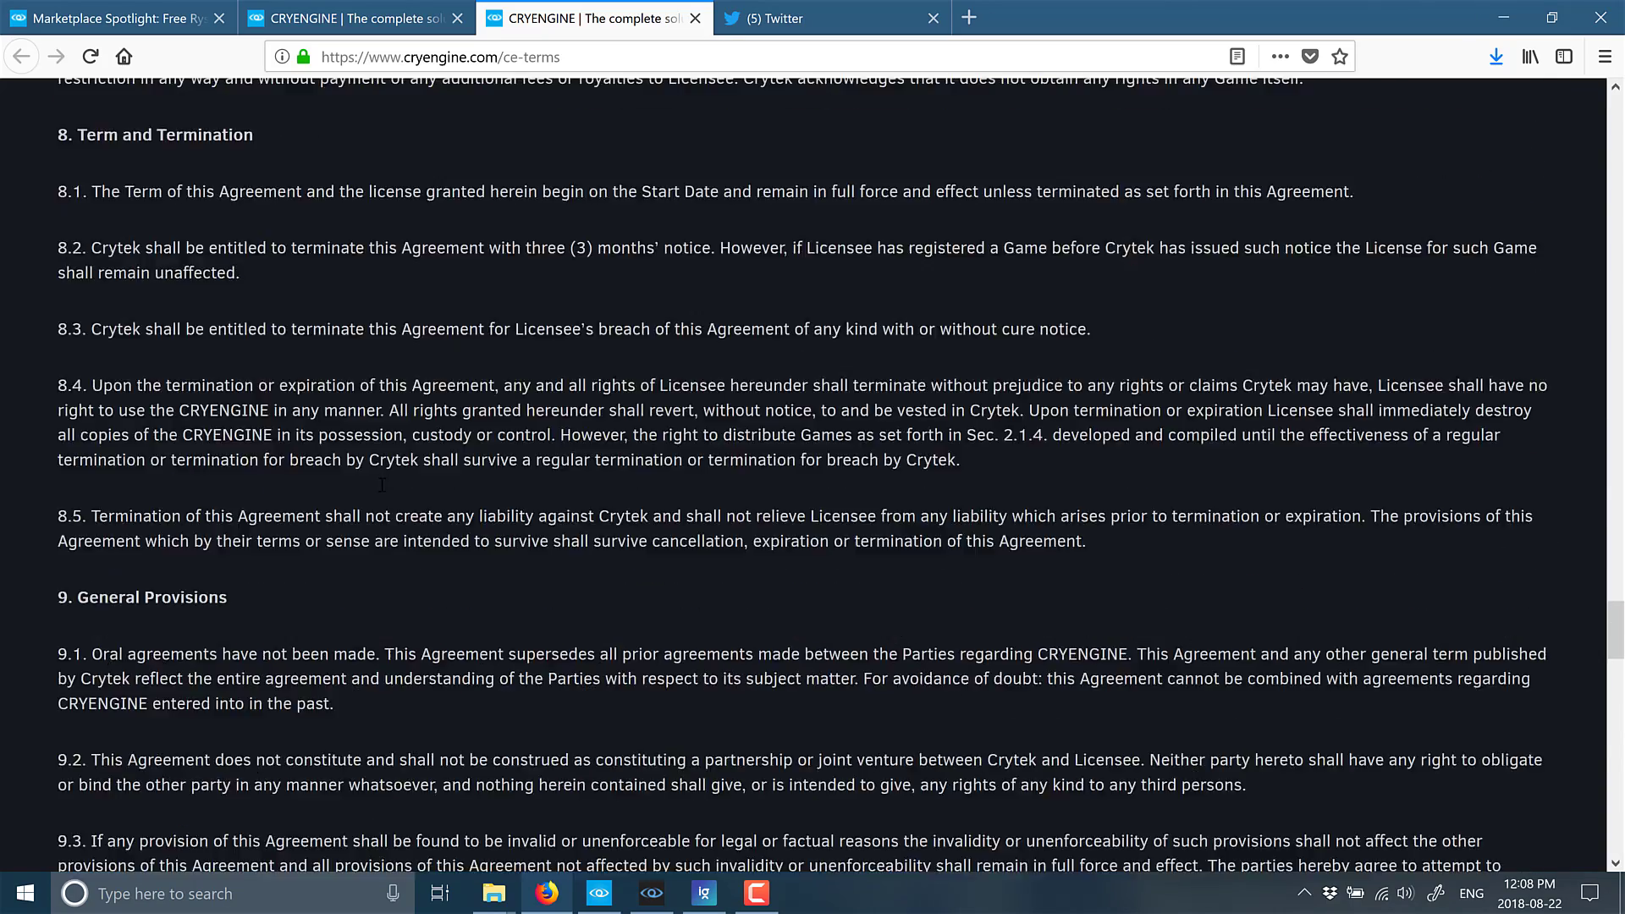
scroll(383, 491, down, 15)
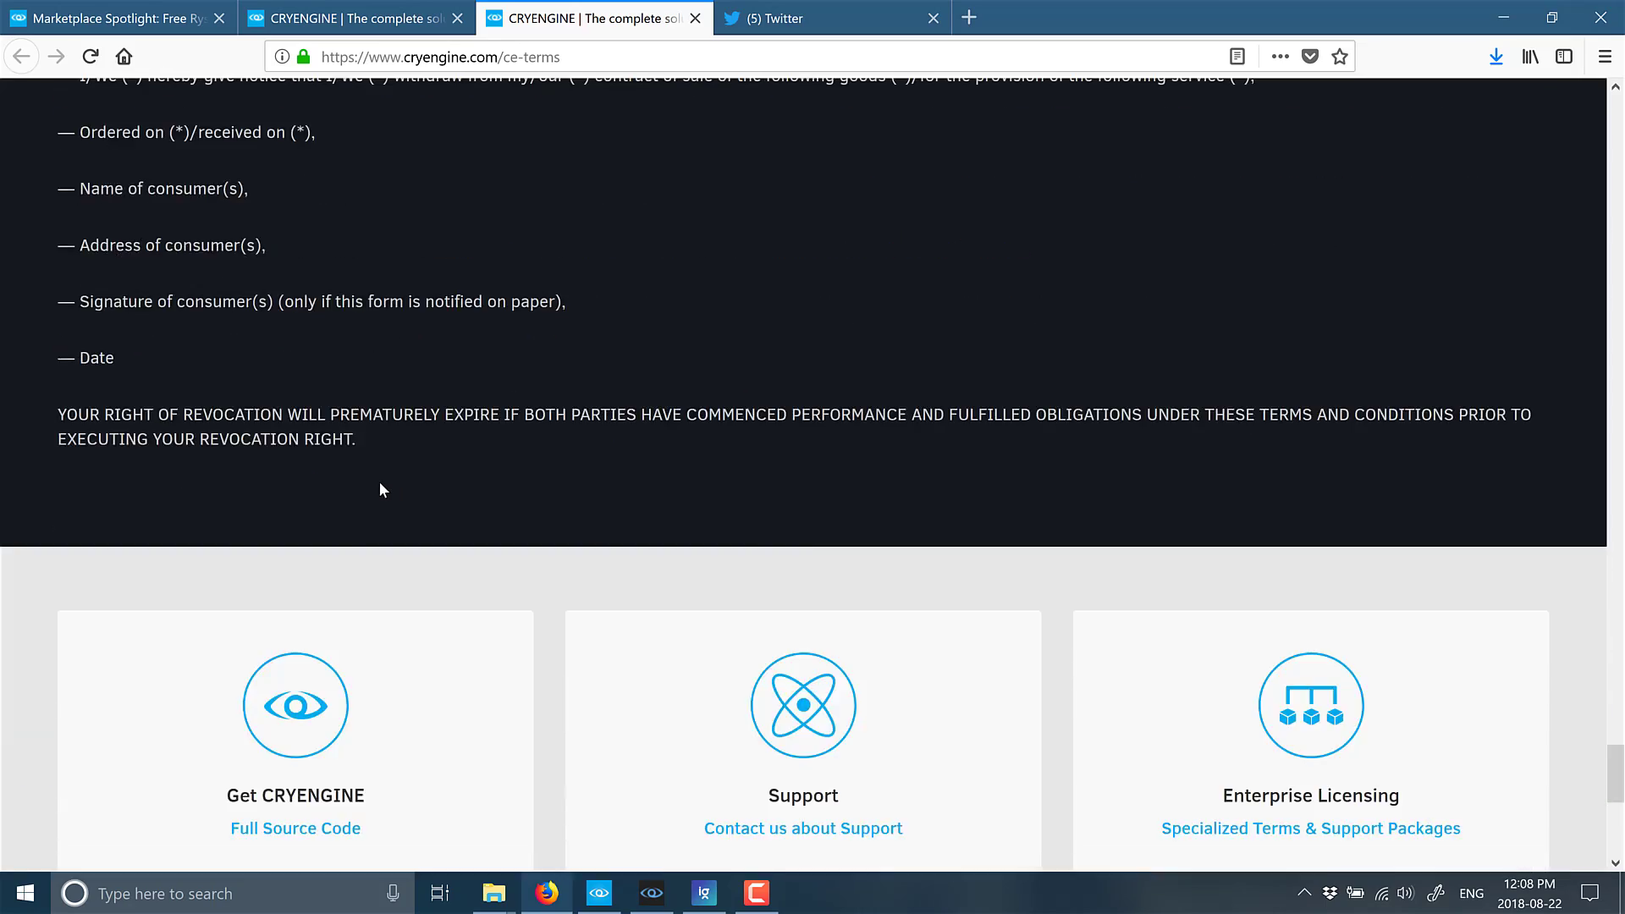
scroll(382, 491, up, 8)
scroll(381, 490, up, 20)
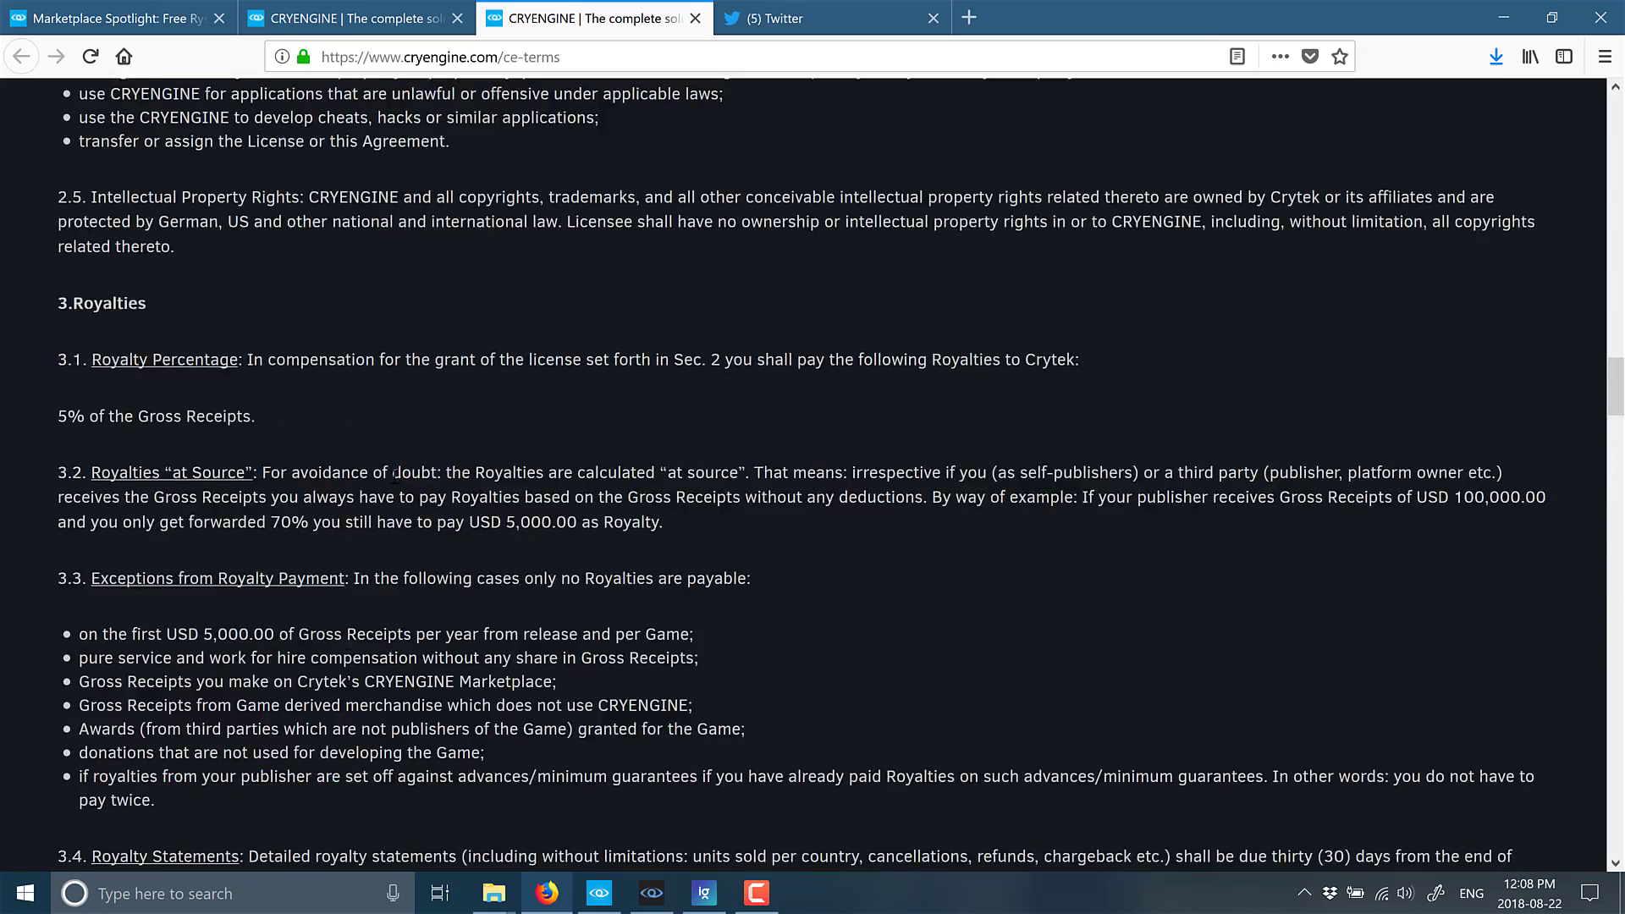
scroll(393, 483, up, 15)
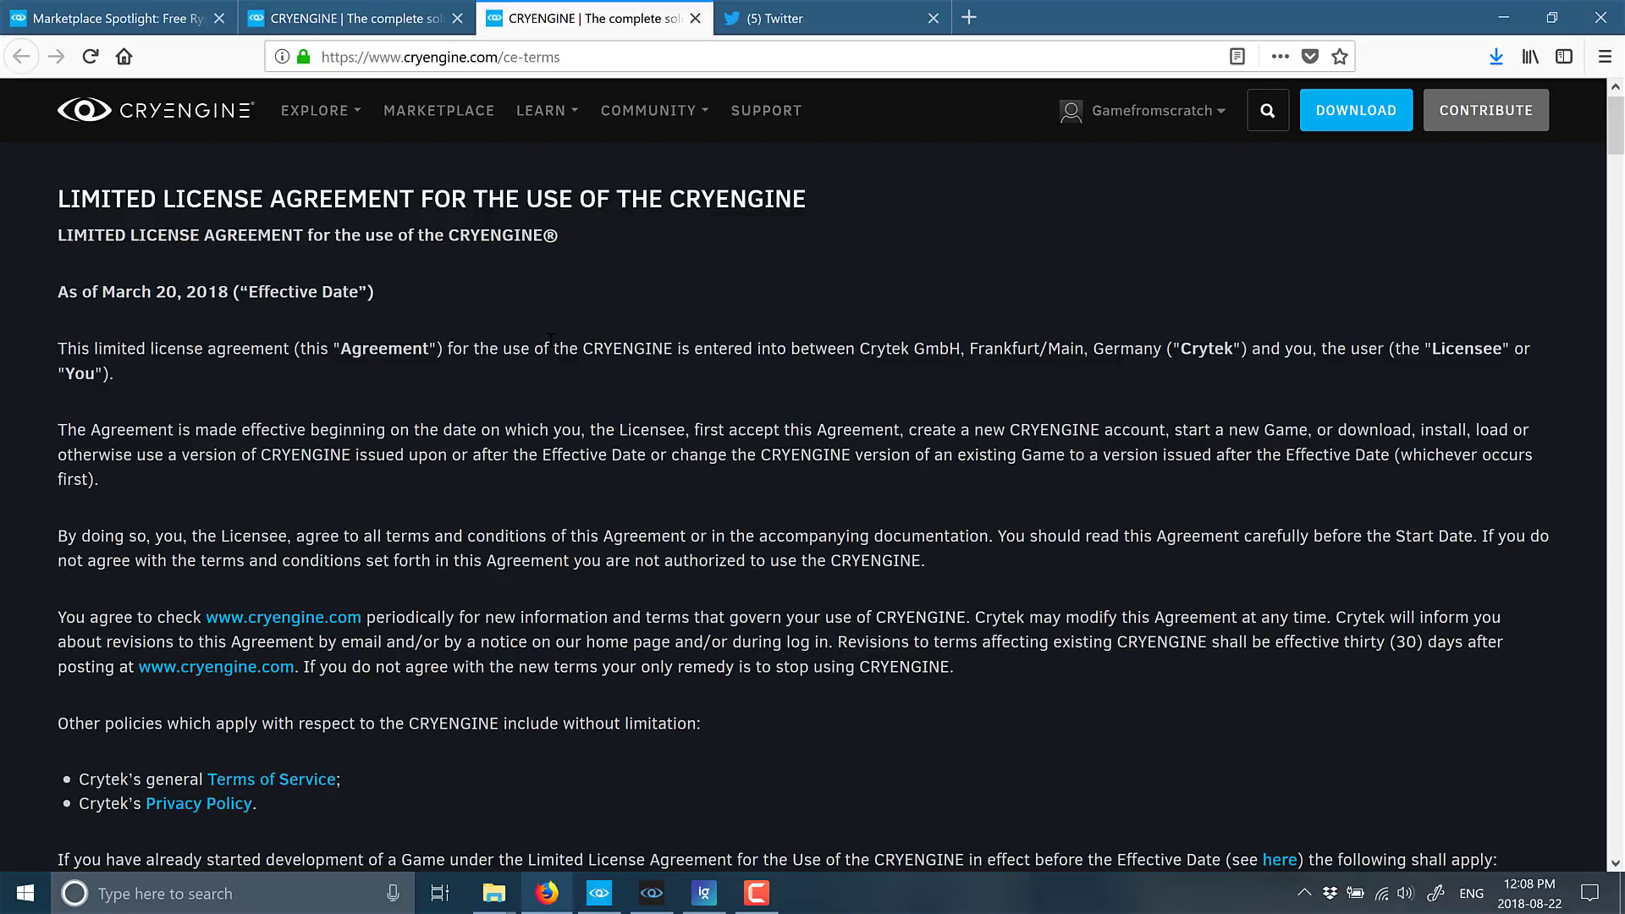
Step: Return to the Marketplace Spotlight news article on the free Ryse Egypt Asset Pack and view its introduction
click(338, 17)
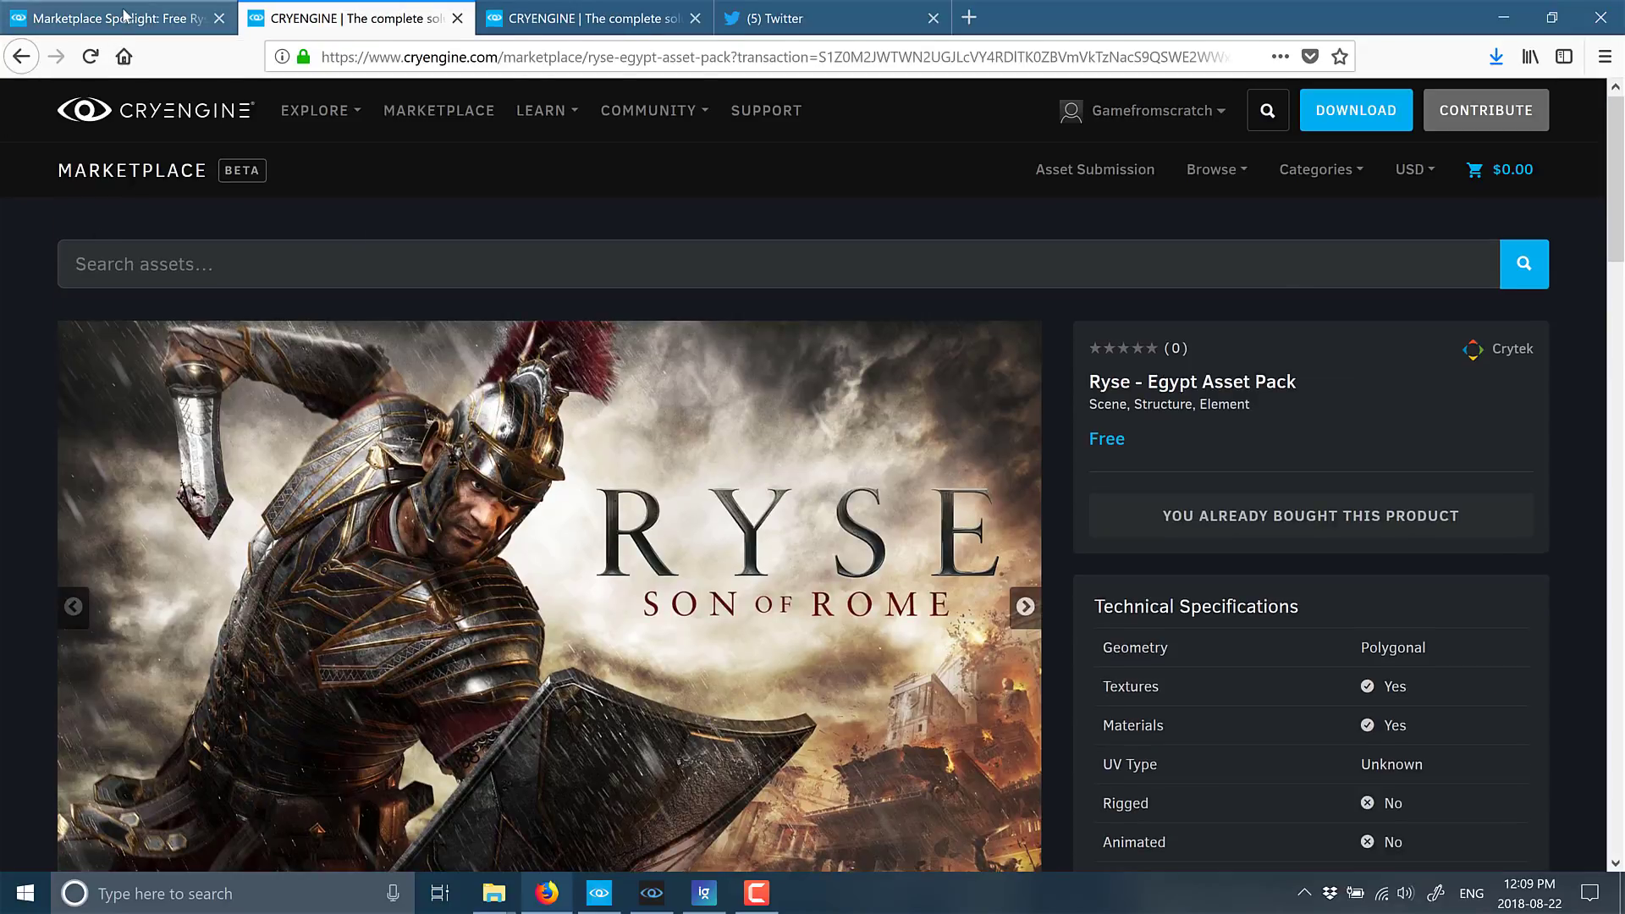
click(127, 17)
scroll(833, 462, down, 3)
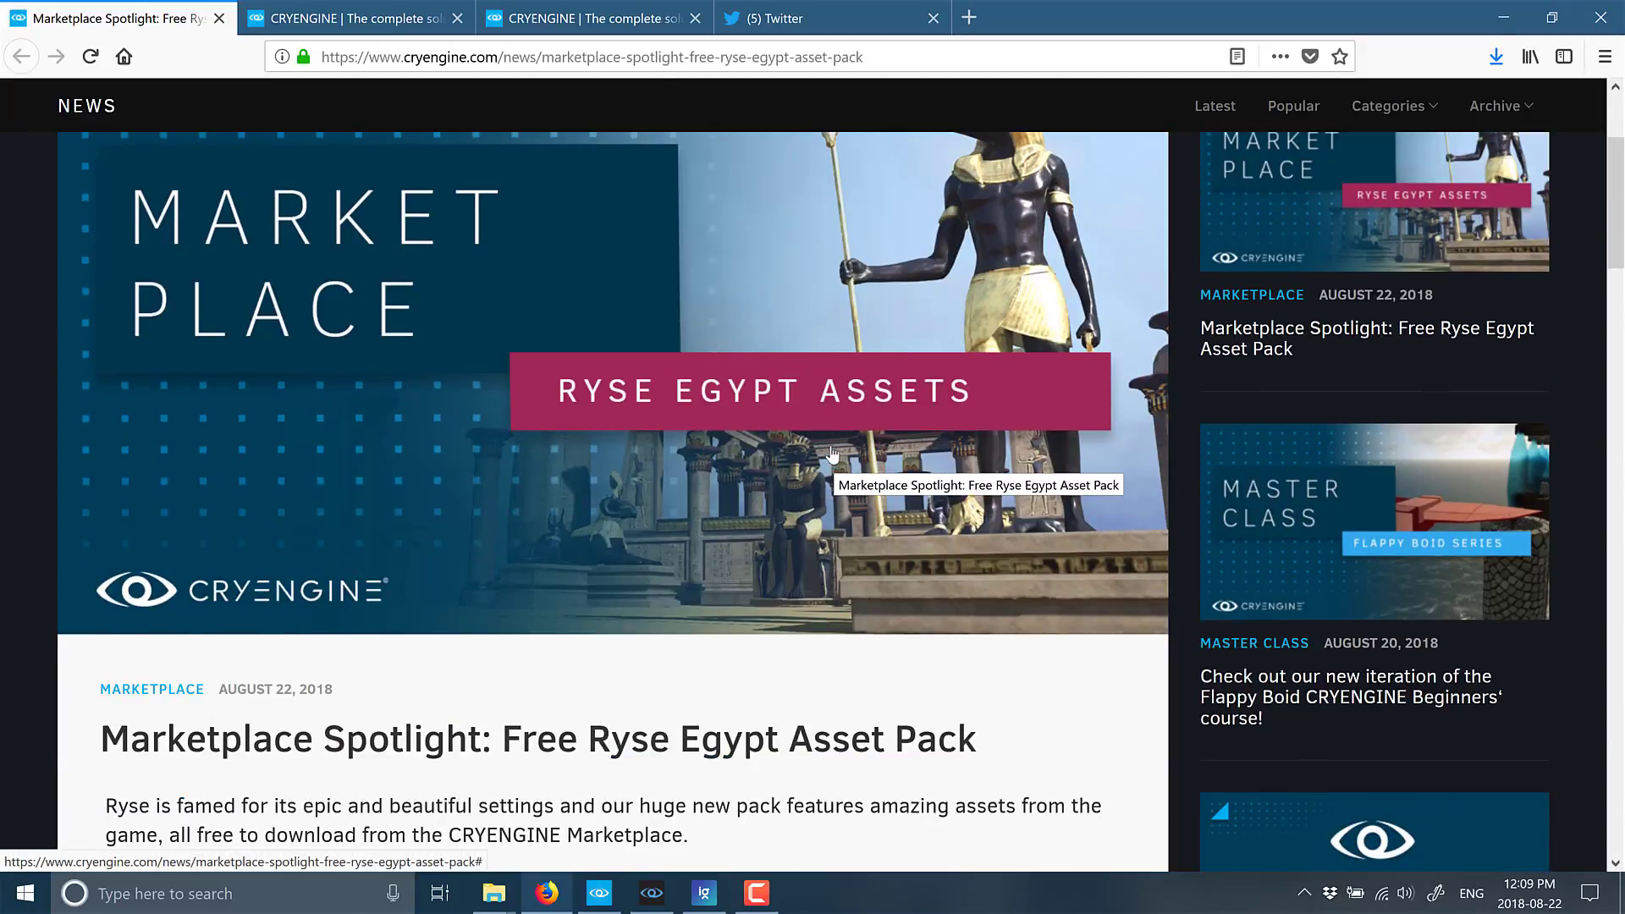
scroll(833, 461, down, 1)
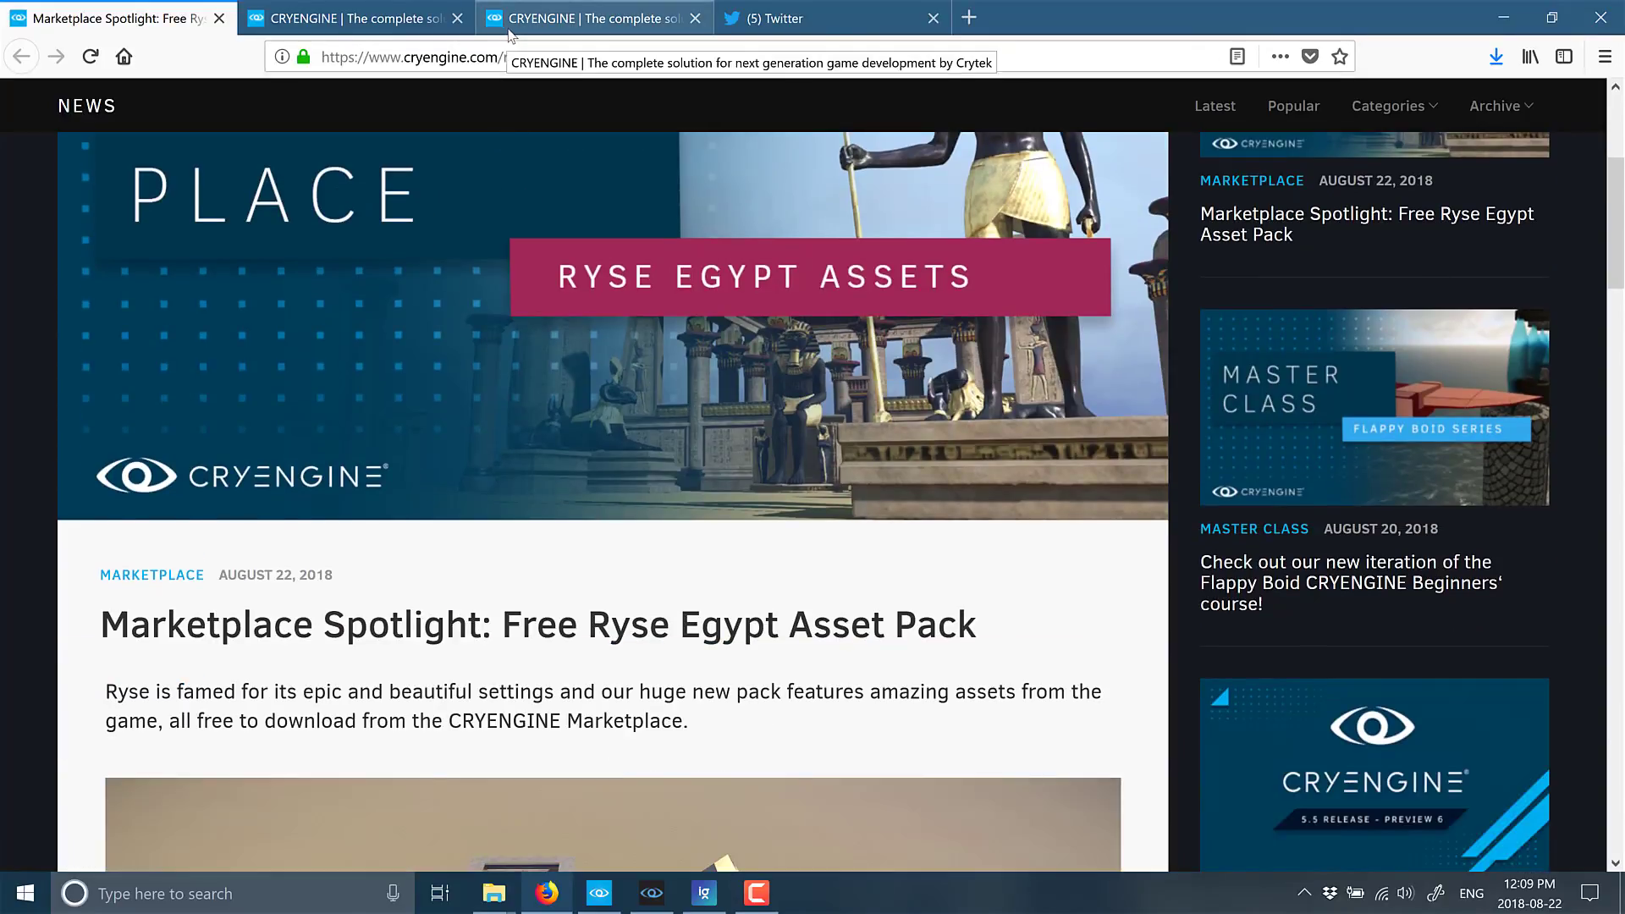